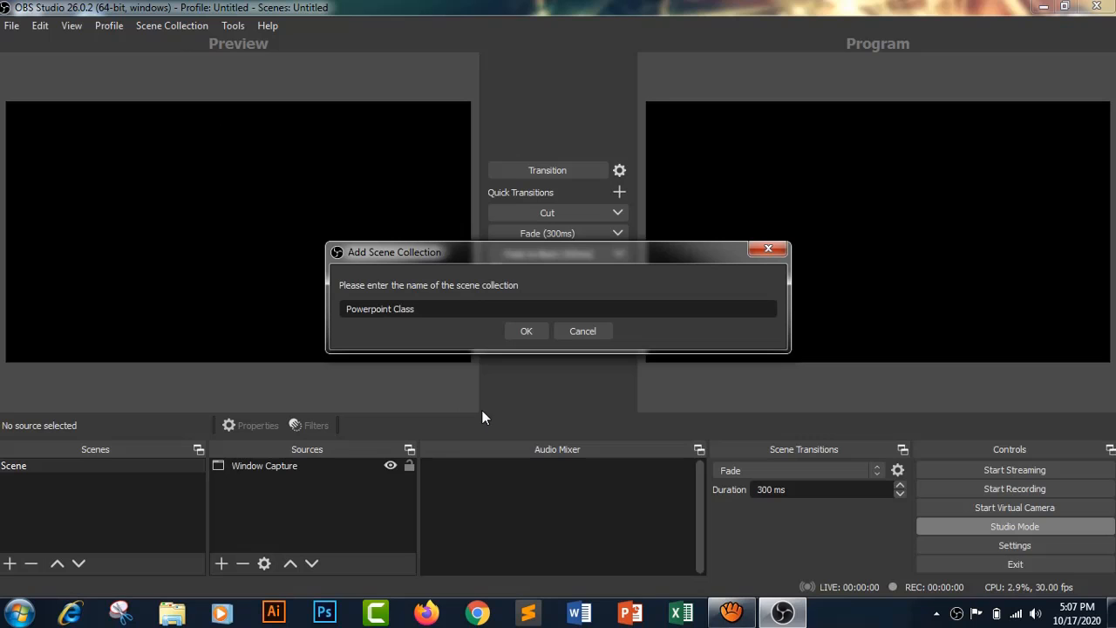
- Create the scene collection "Powerpoint Class" and add a new image source named "Background" to its scene
click(529, 329)
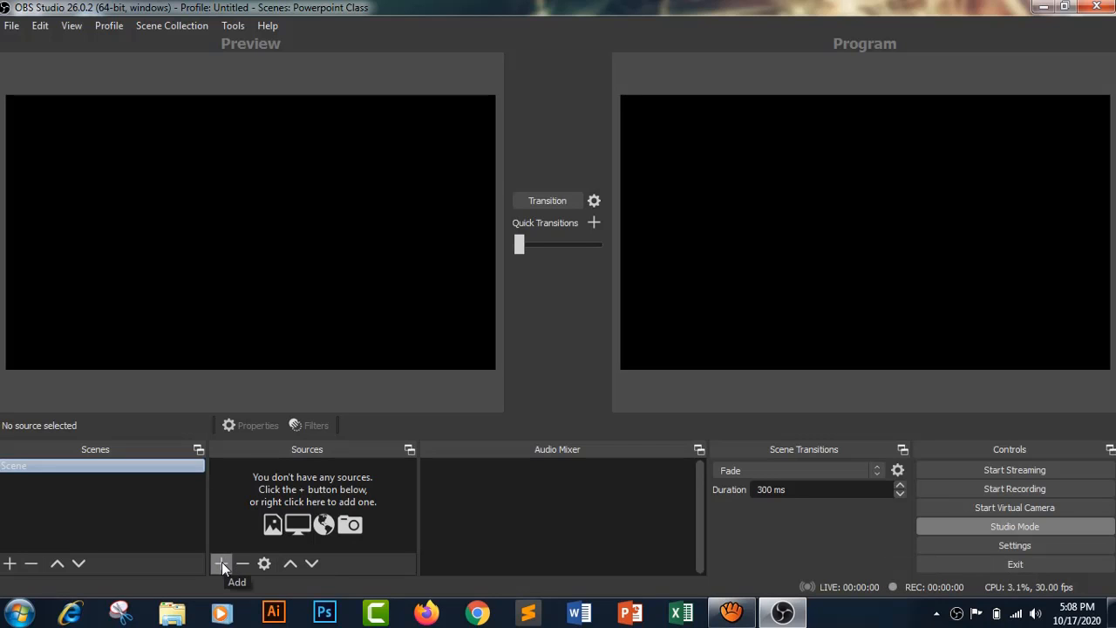
click(221, 563)
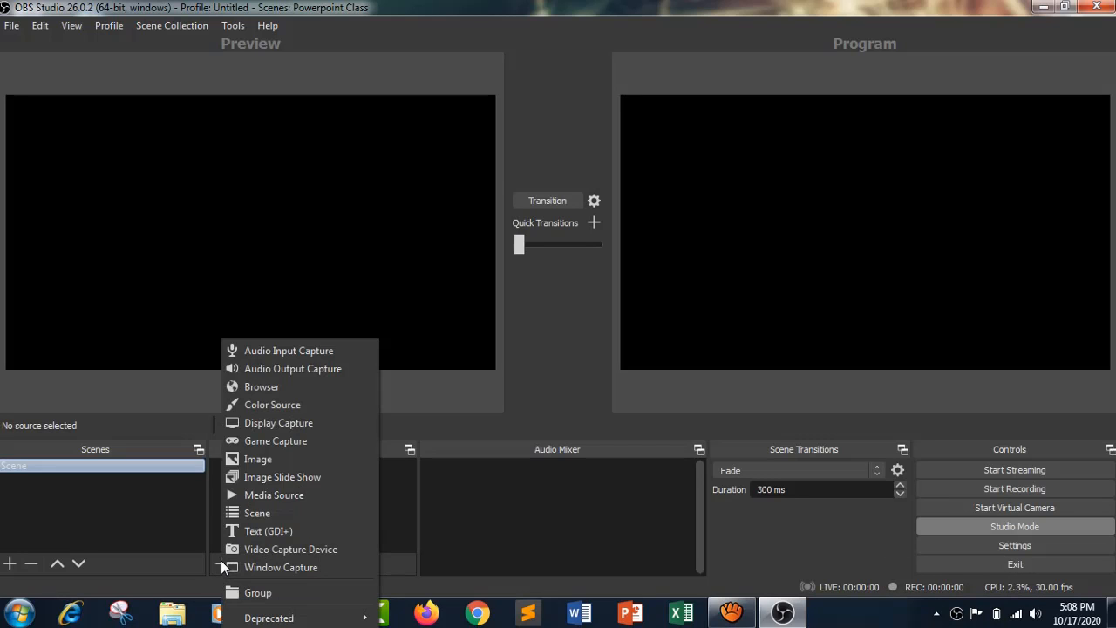
click(264, 460)
text(Backgr)
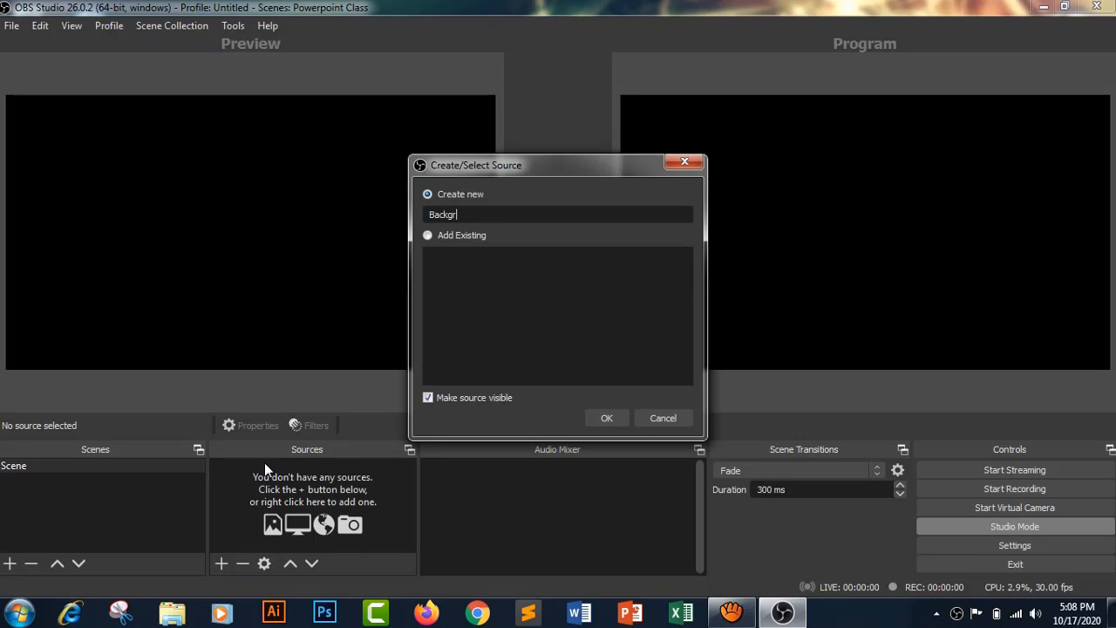
text(ound)
click(601, 418)
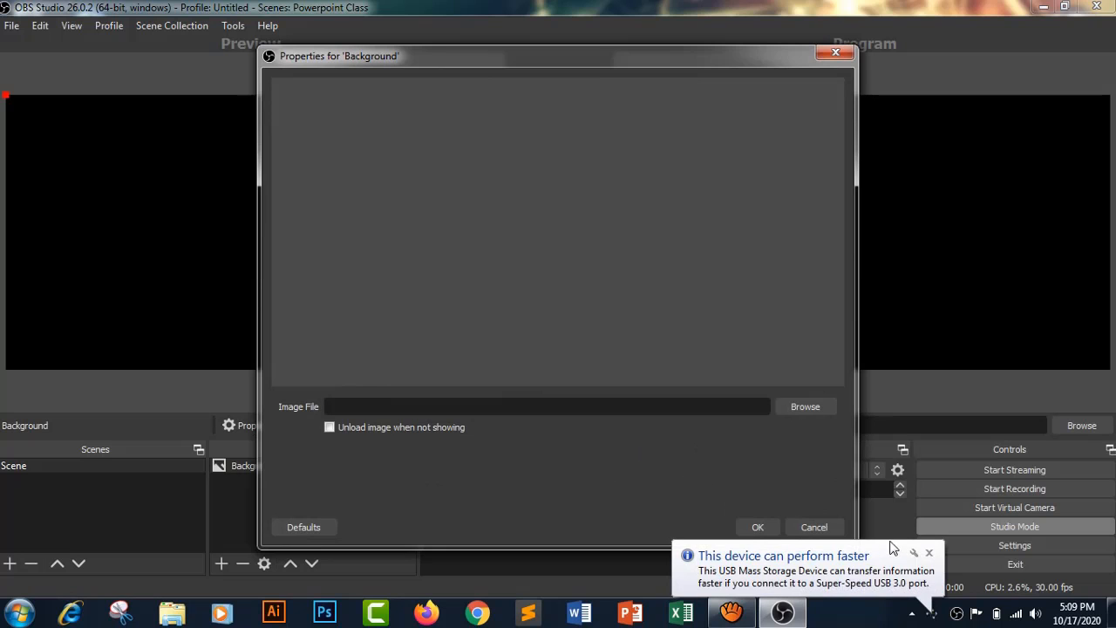
- Load the image 11.jpg from the EVENT SONGS (M:) drive into the Background source
click(798, 404)
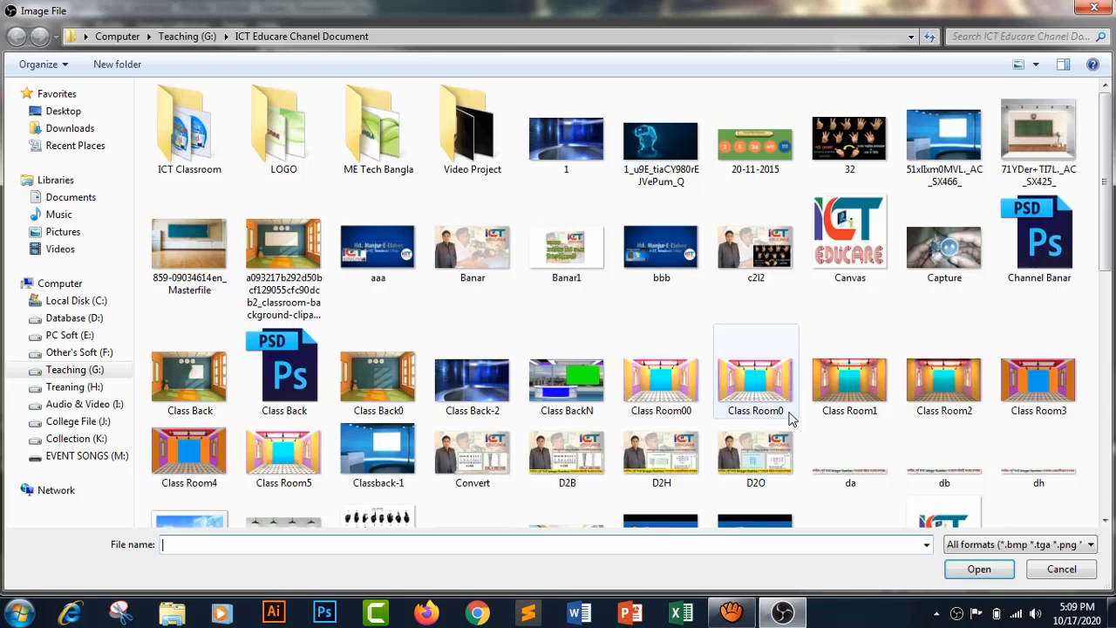
click(87, 455)
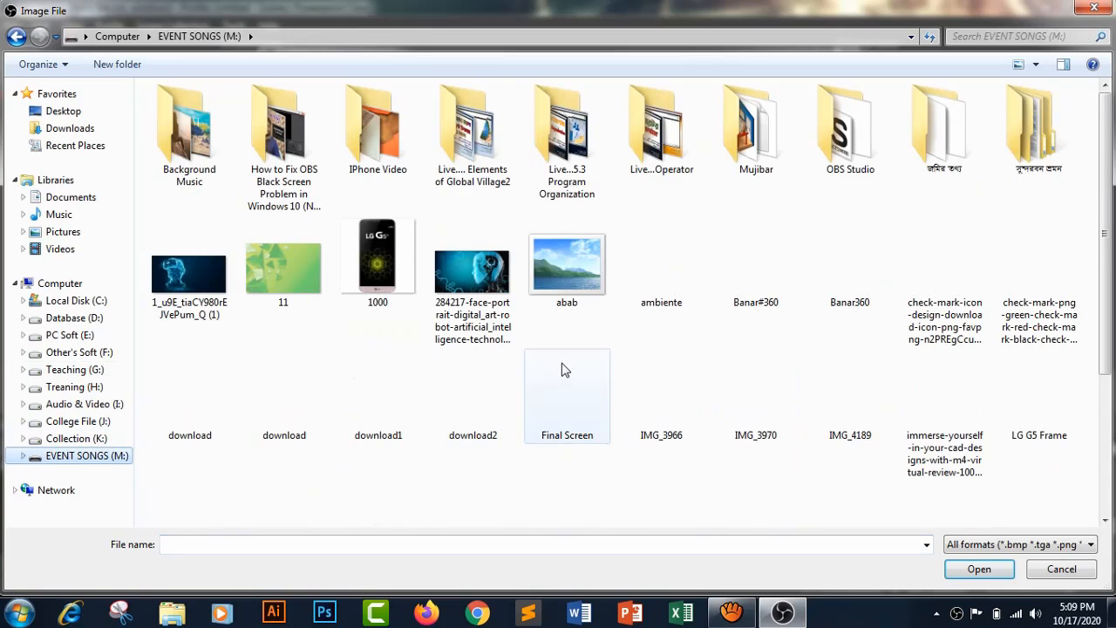
double_click(285, 272)
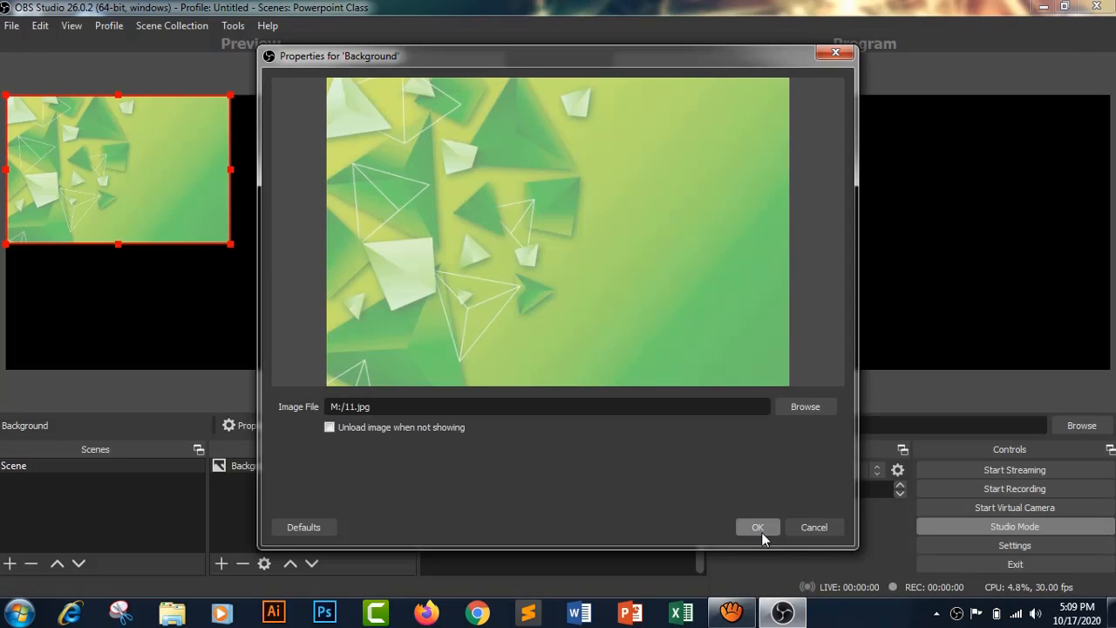
click(760, 528)
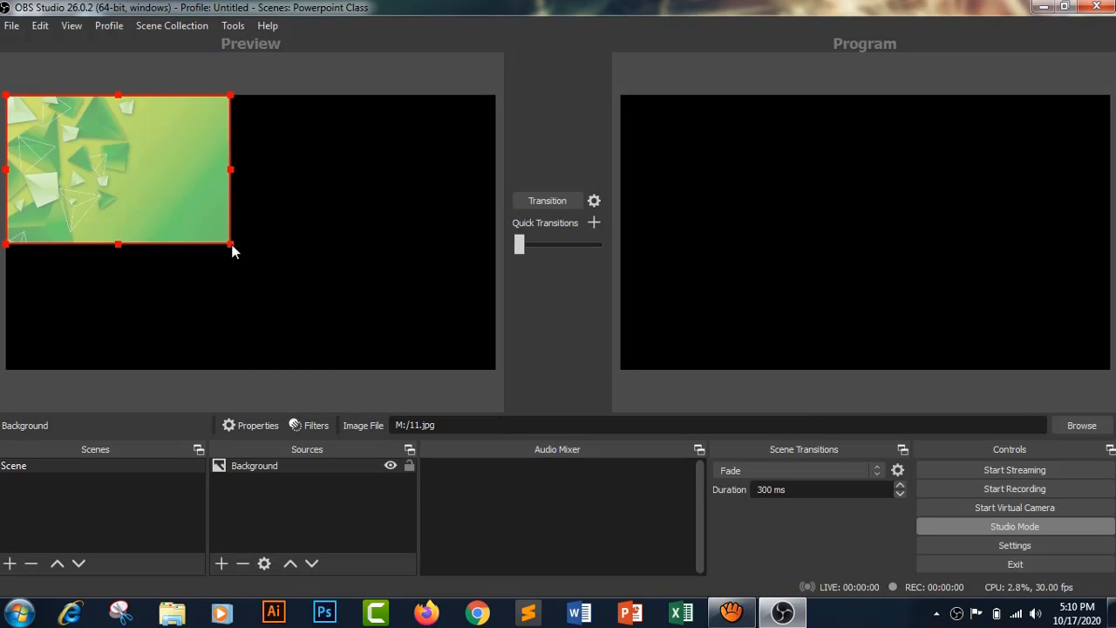
- Enlarge and stretch the Background image in the preview so it fills the whole canvas
drag(231, 247, 384, 367)
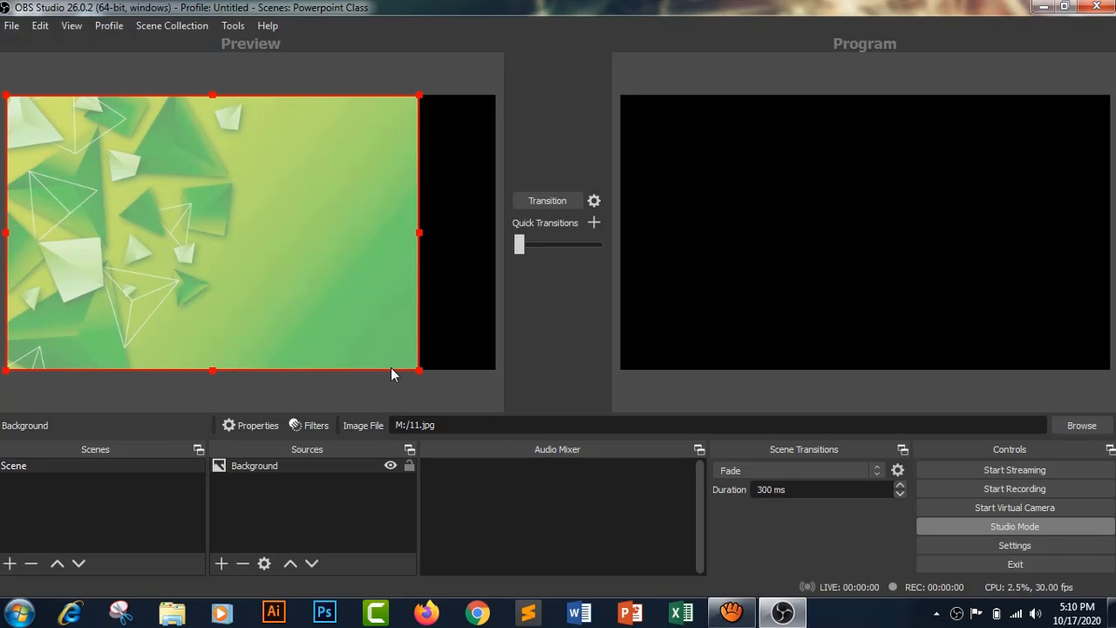
drag(419, 233, 500, 287)
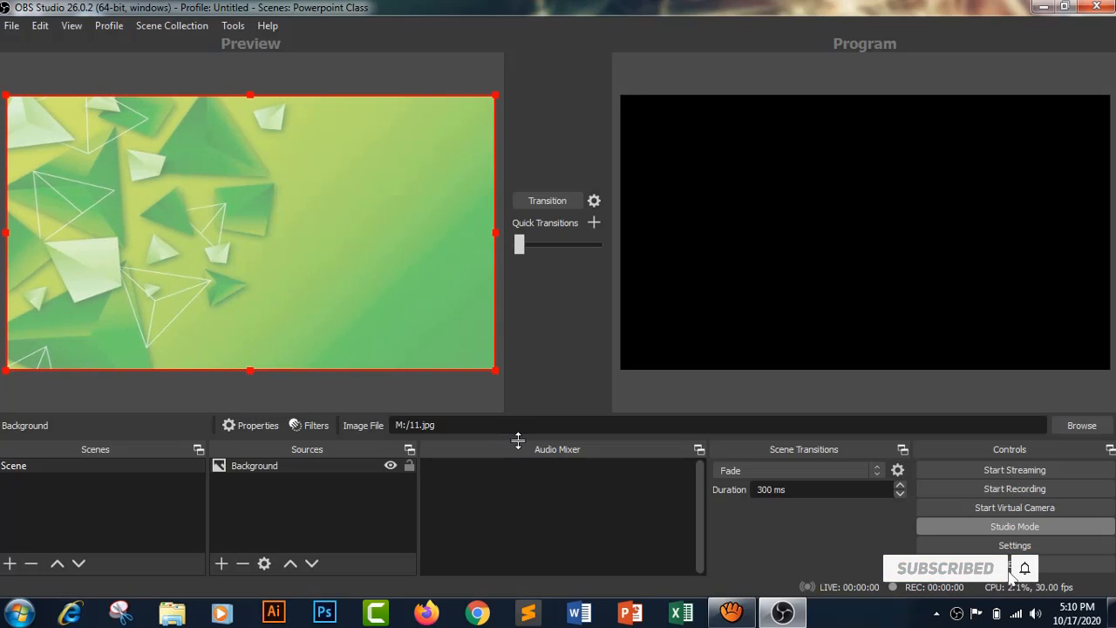
click(359, 501)
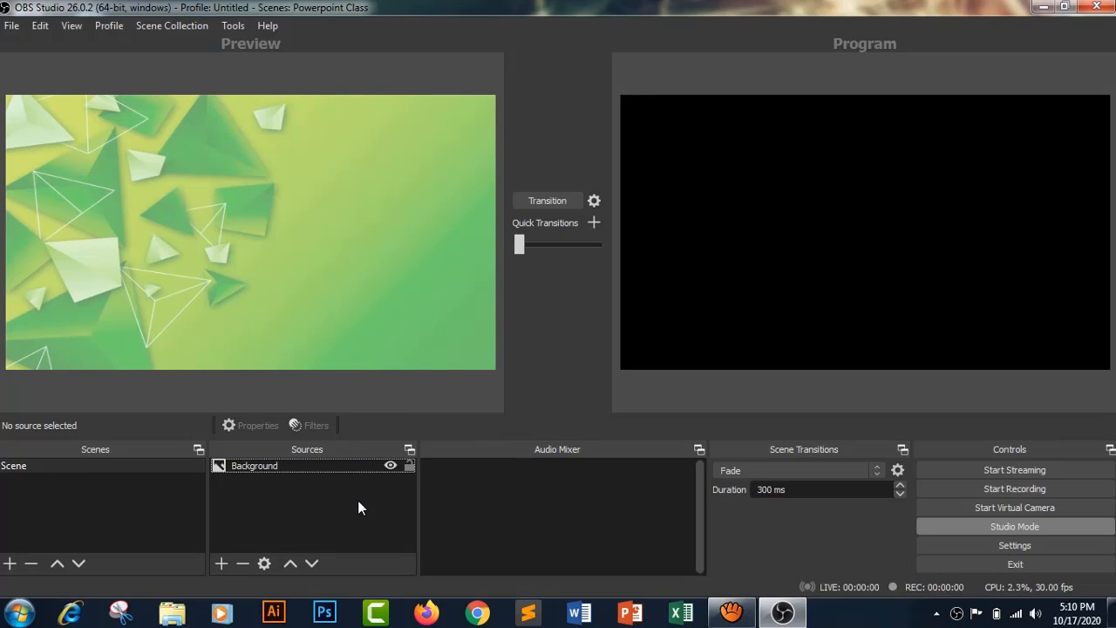
- Add an image source named "Screen" that uses Final Screen.png from the M: drive
click(220, 562)
click(239, 388)
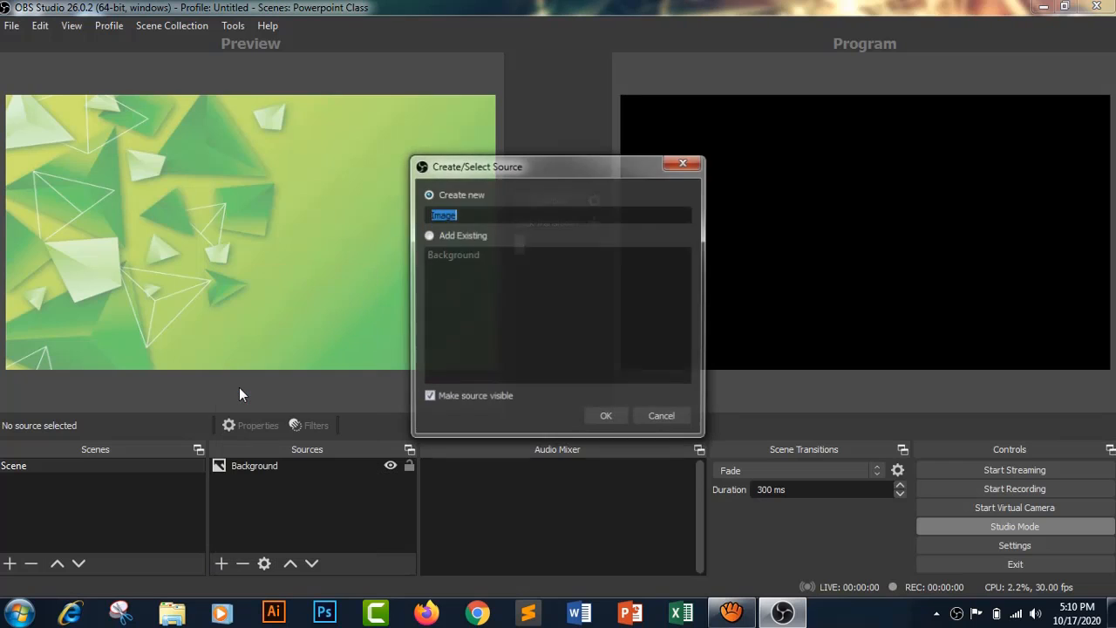
key(BackSpace)
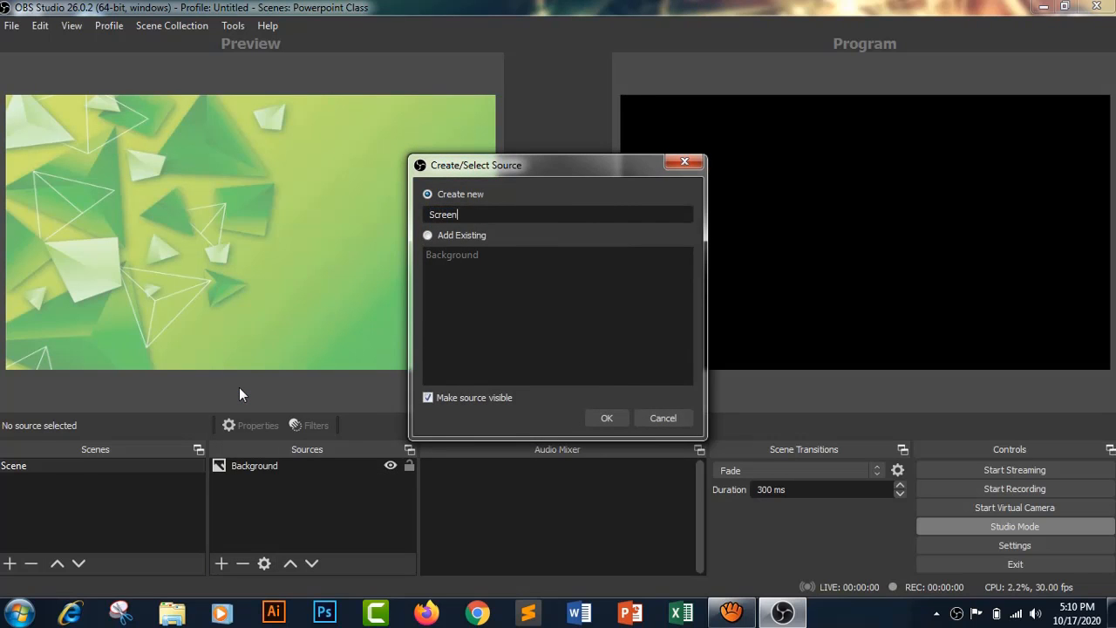
click(610, 419)
click(819, 409)
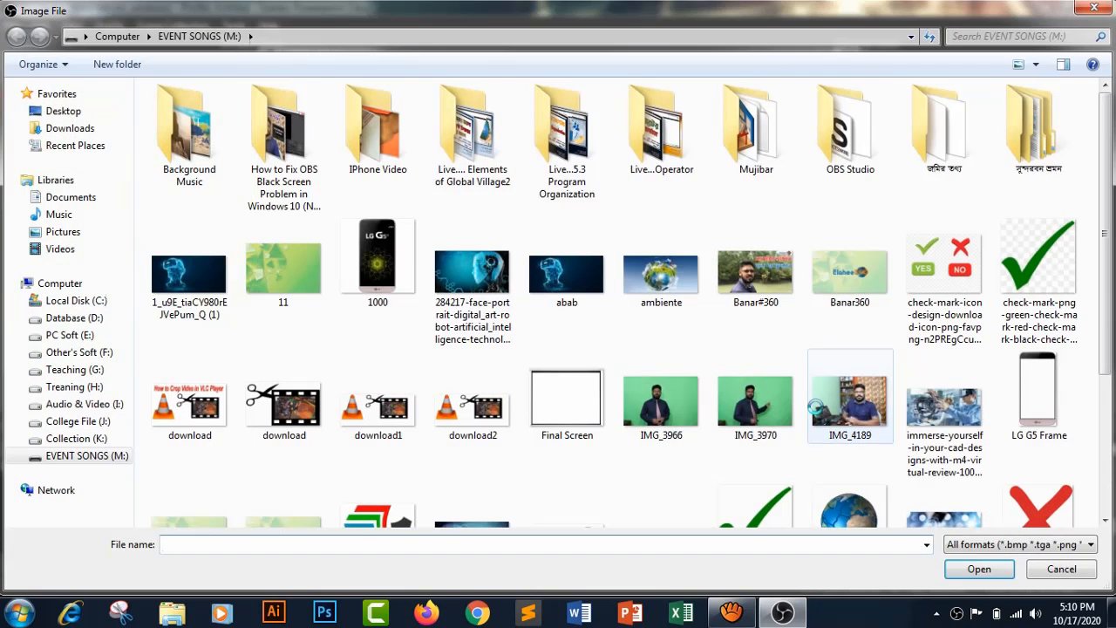
double_click(560, 412)
click(753, 529)
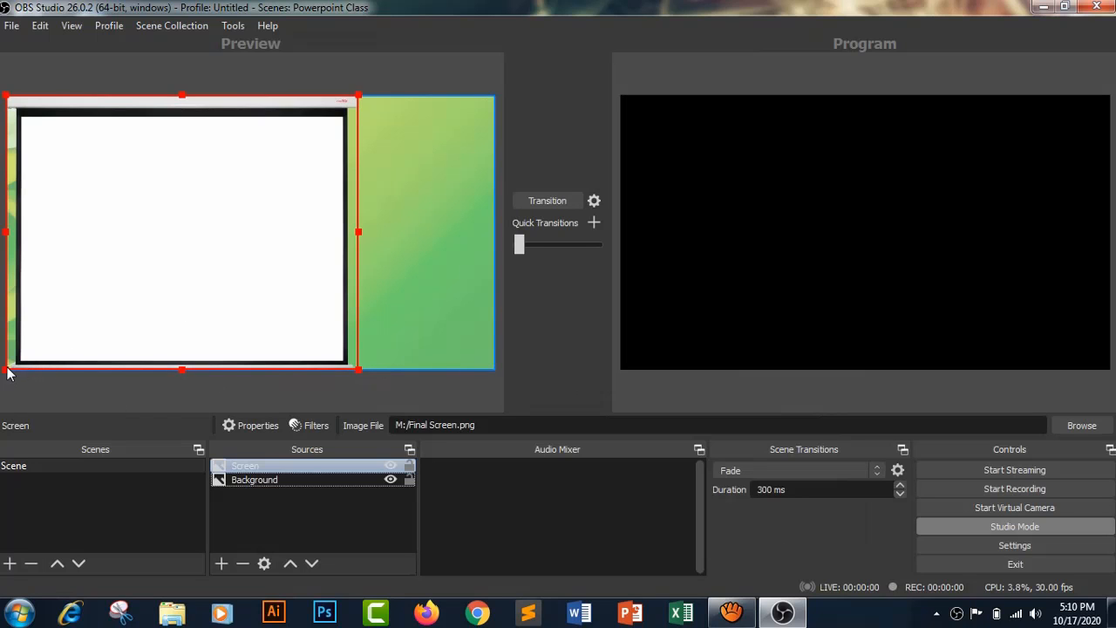
- Shrink the Screen image and position it in the upper-right part of the canvas, slightly inside the edges
drag(7, 368, 49, 333)
drag(134, 252, 269, 263)
key(Down)
key(Down)
key(Down)
key(Down)
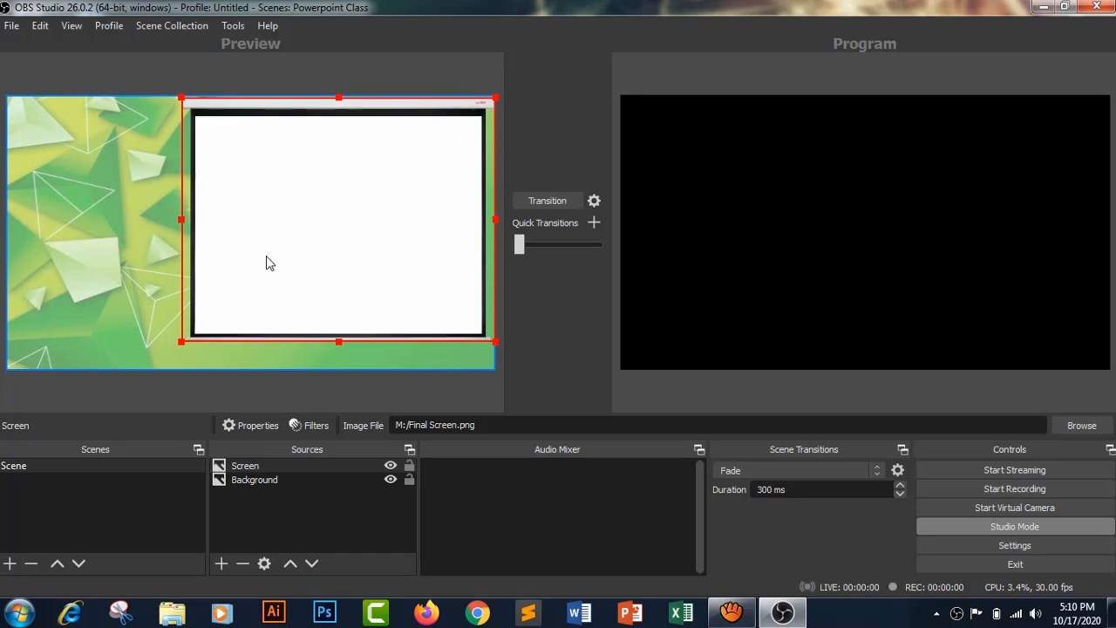
key(Left)
key(Left)
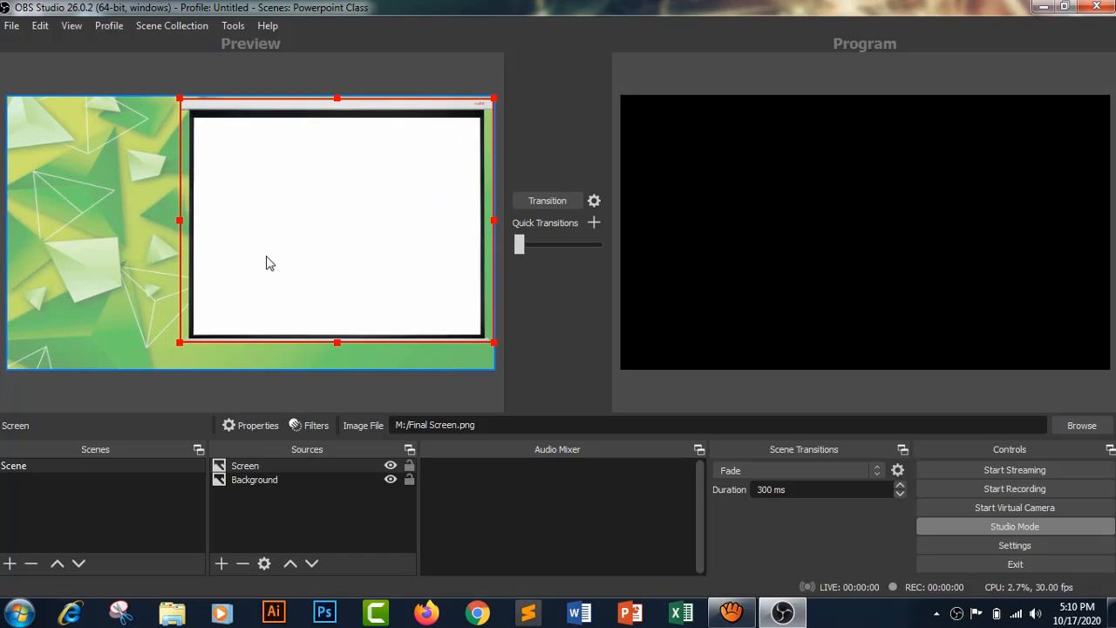
drag(179, 343, 215, 331)
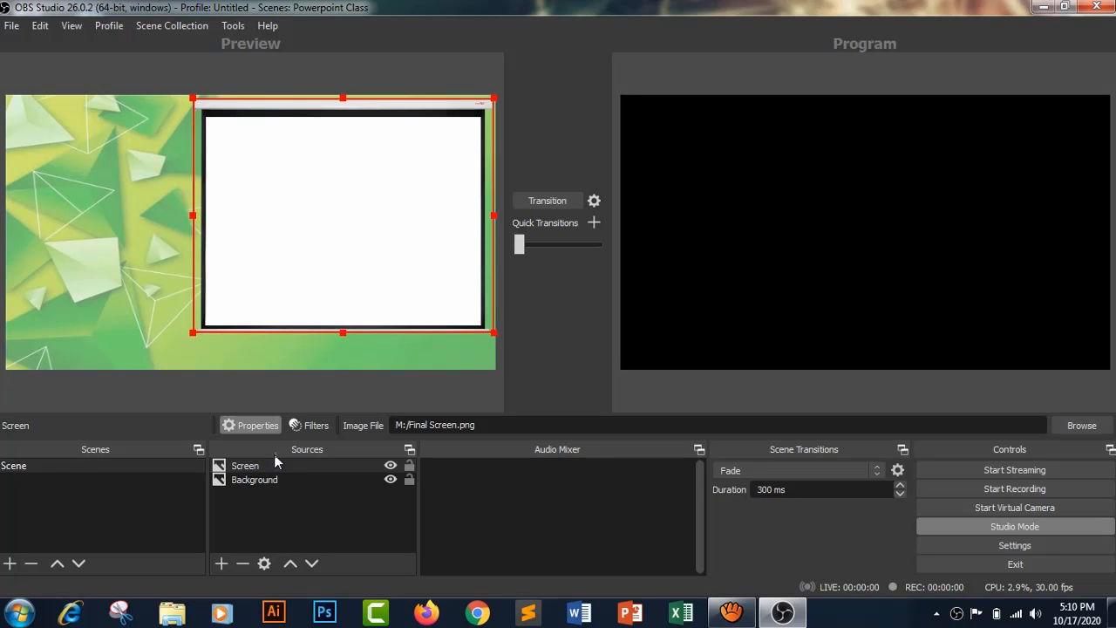
click(280, 517)
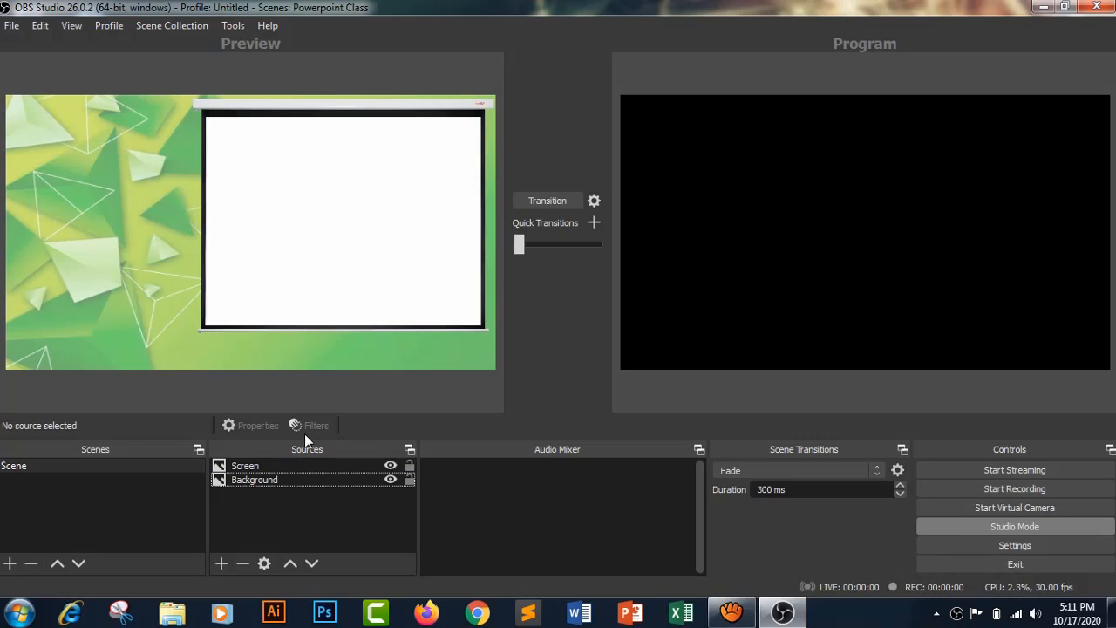
- Switch to PowerPoint and open the recent presentation Class No-1.5 on artificial intelligence
click(1047, 8)
click(630, 613)
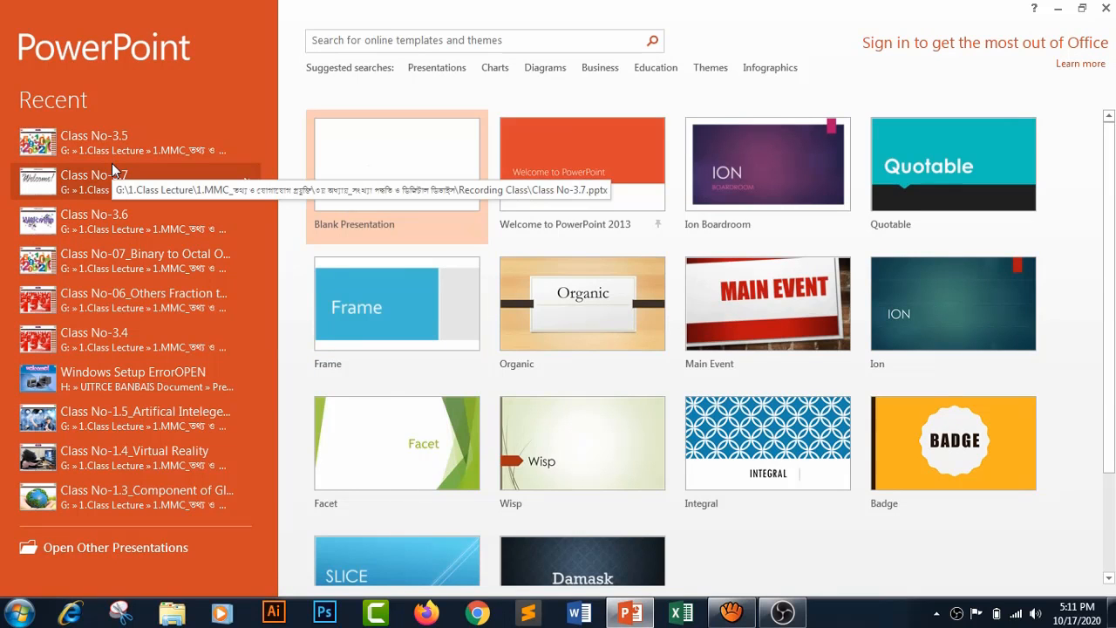
click(125, 418)
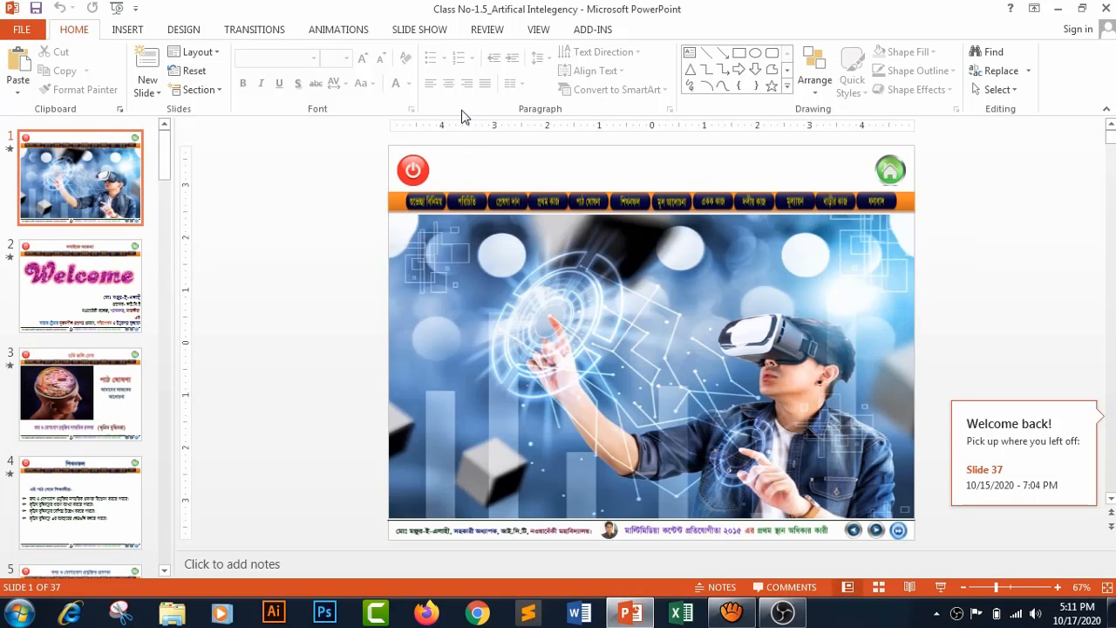
- Set the show type to "Browsed by an individual (window)" and start the slide show
click(414, 35)
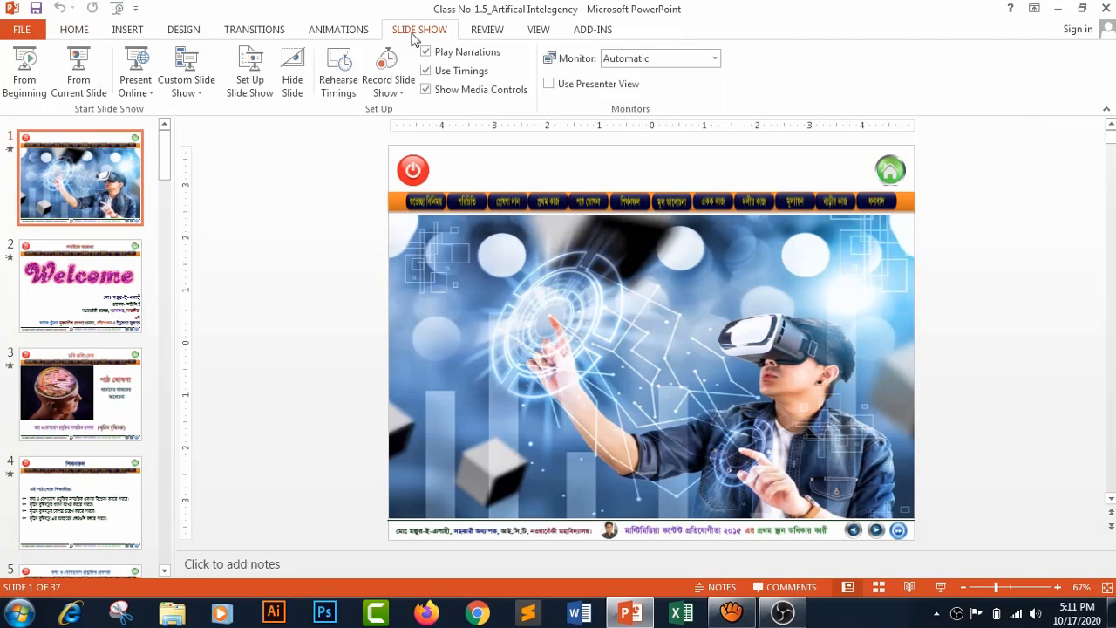
click(249, 84)
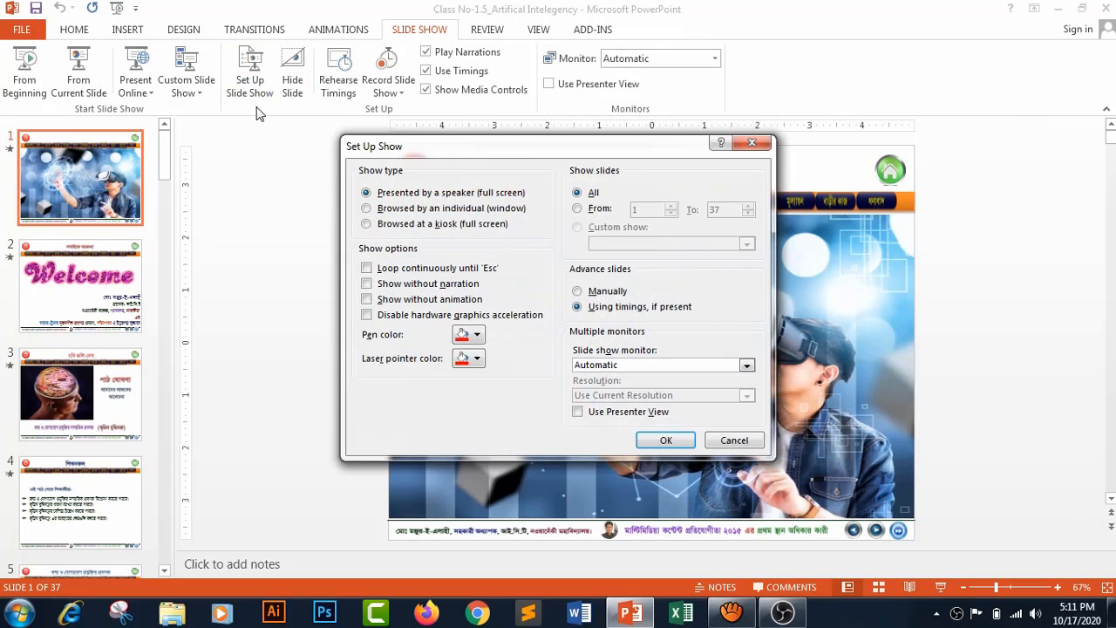
click(366, 208)
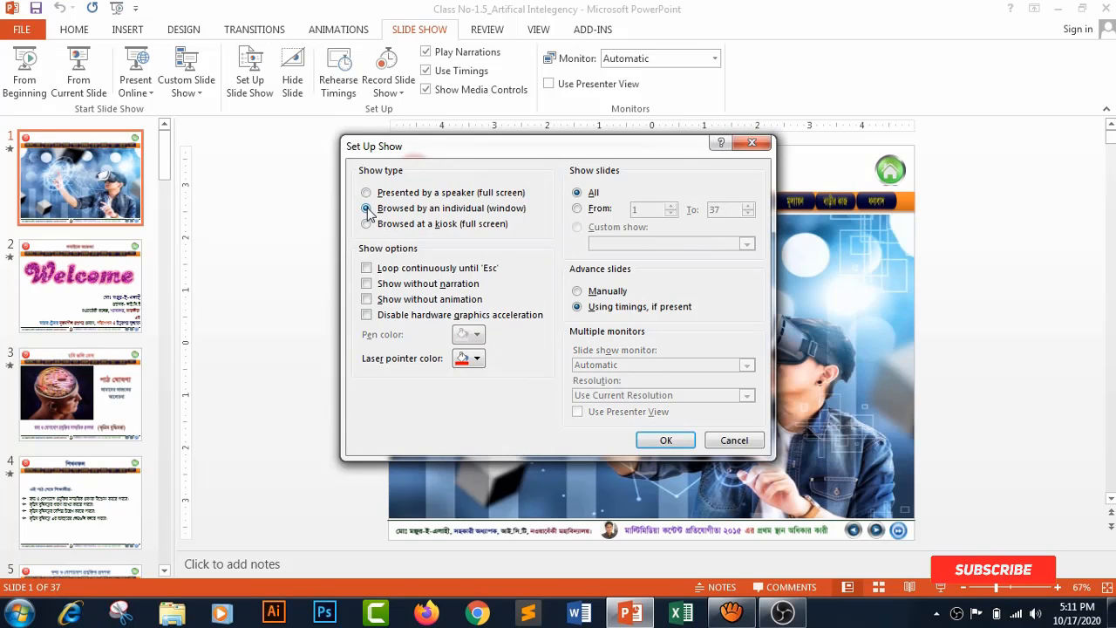
click(665, 440)
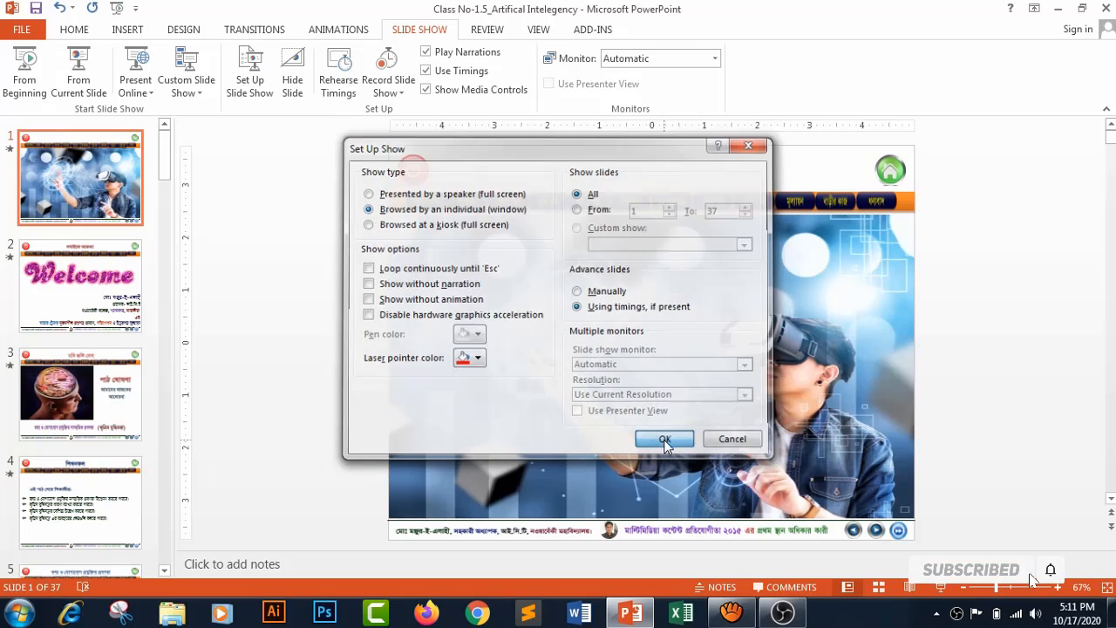
click(940, 586)
- Switch back to OBS Studio and add a window capture source named "PowerPoint" that captures the PowerPoint slide show window
mouse_move(729, 617)
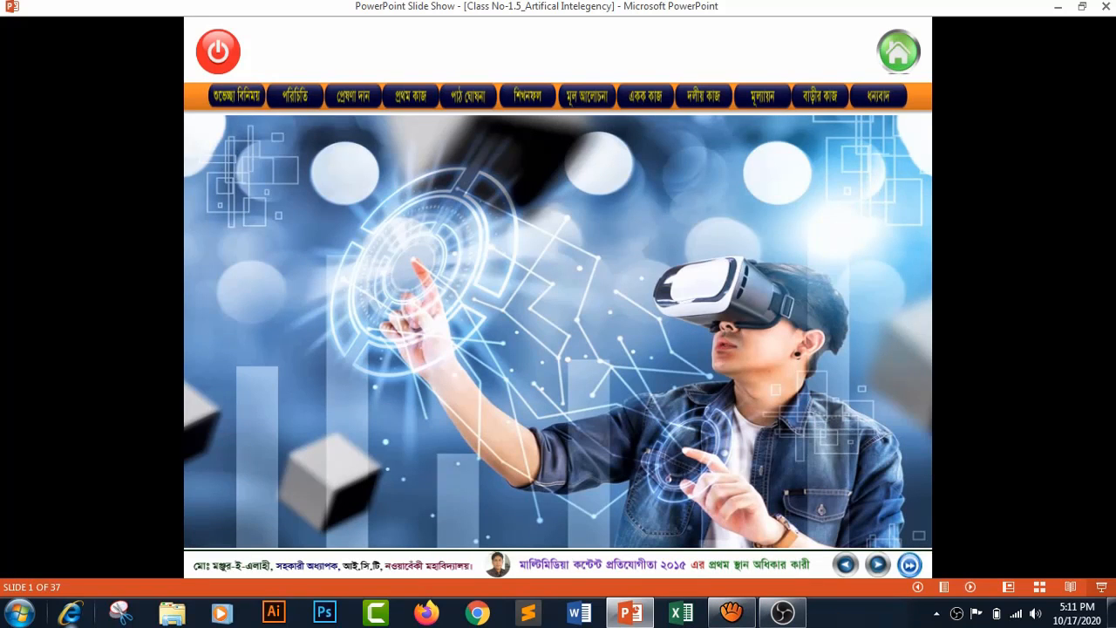
mouse_move(784, 617)
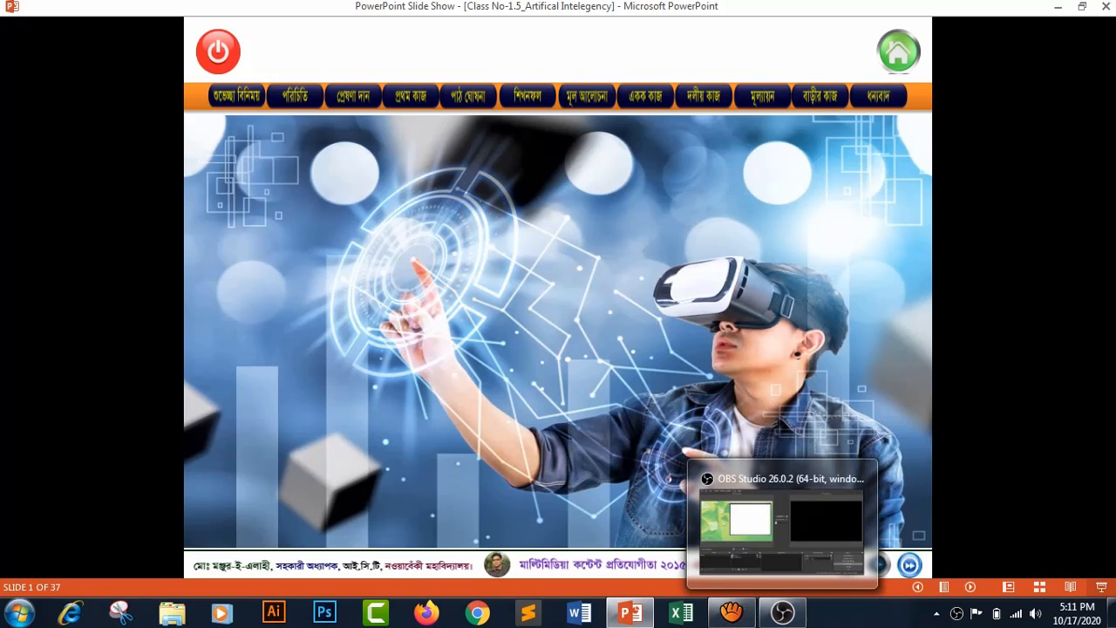
click(783, 617)
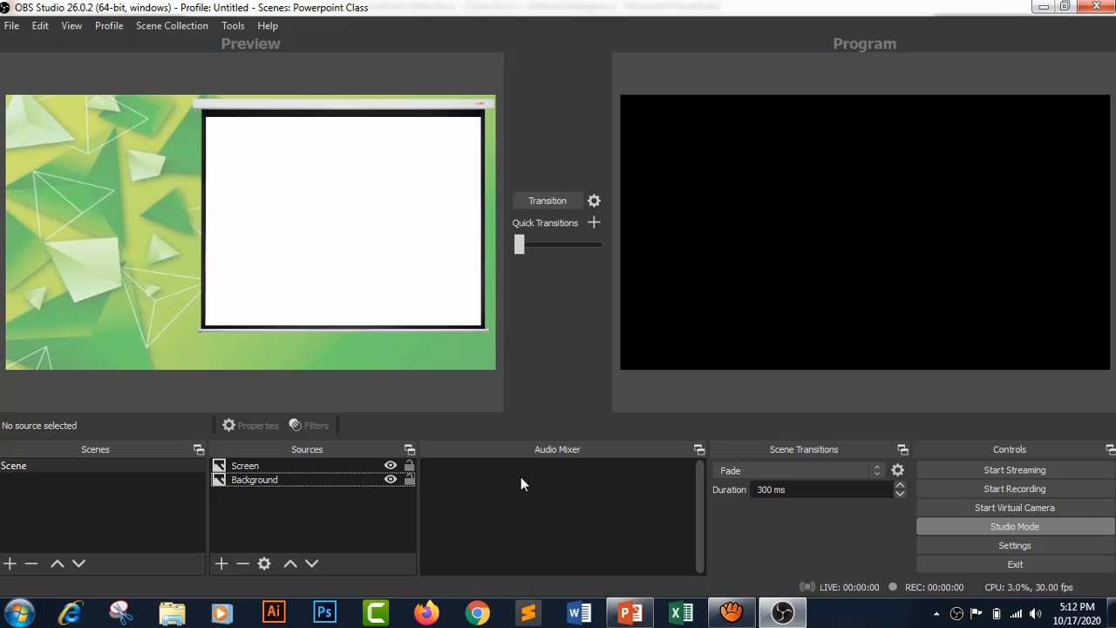
click(222, 563)
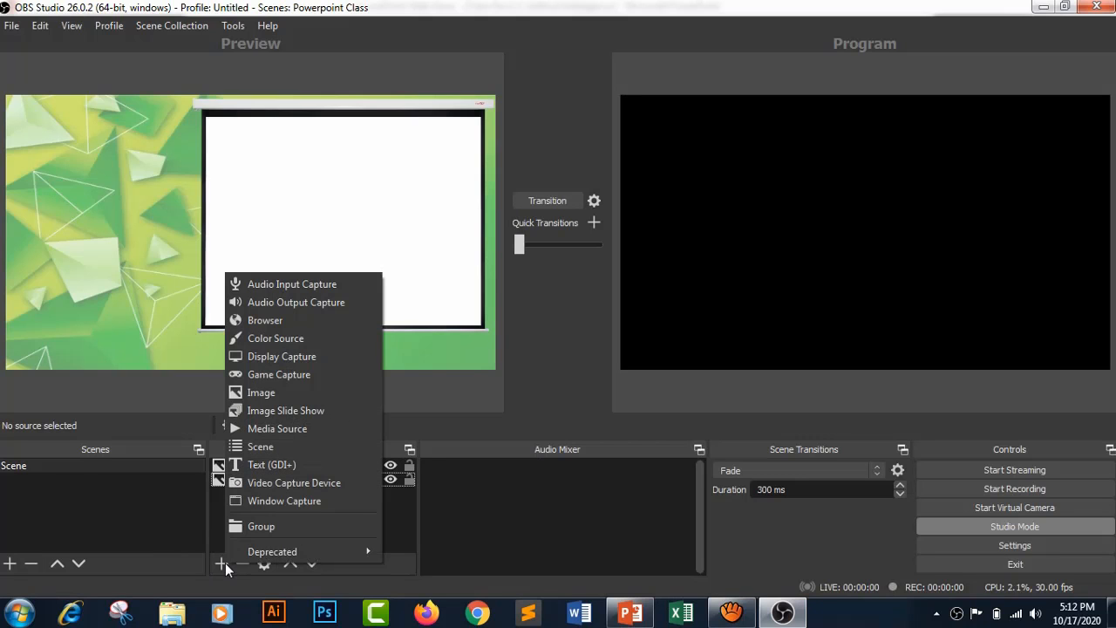
click(266, 499)
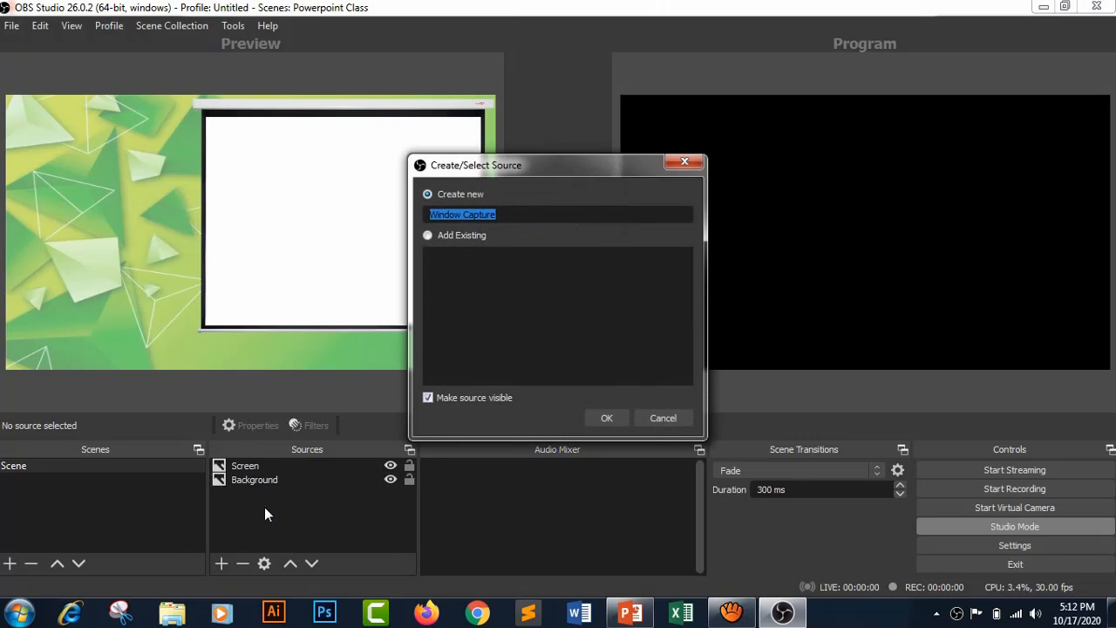
text(Power)
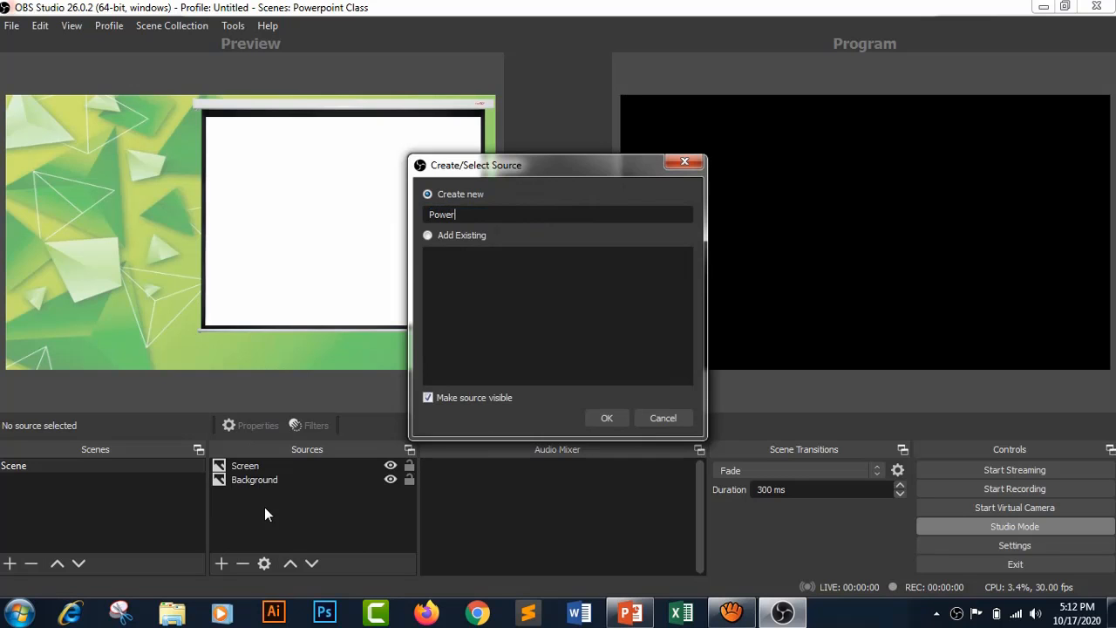
text(t)
click(608, 419)
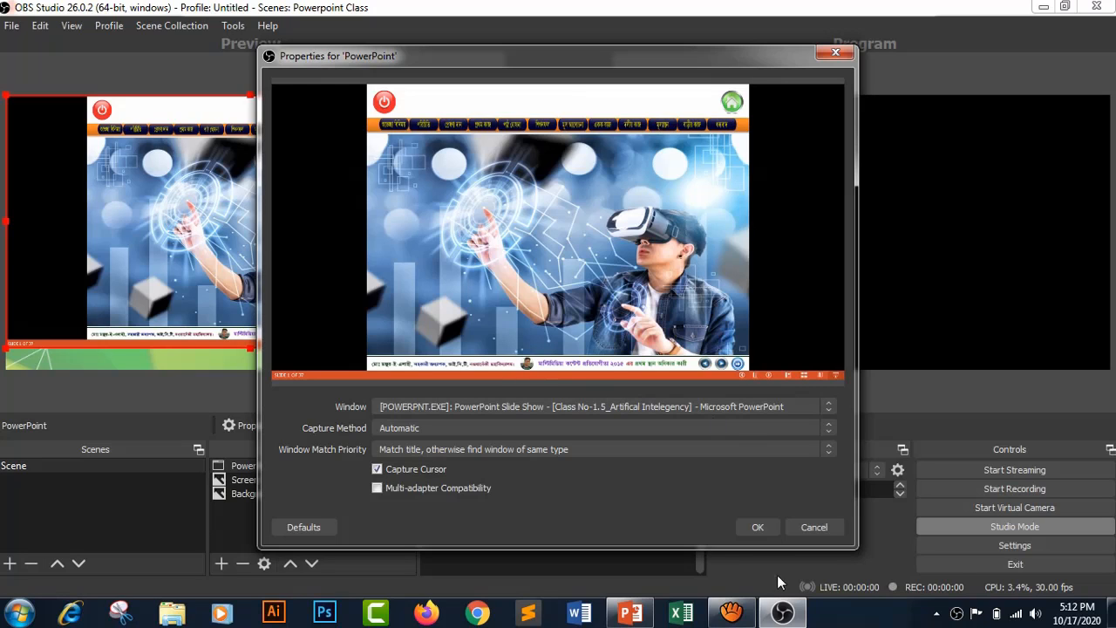
click(763, 526)
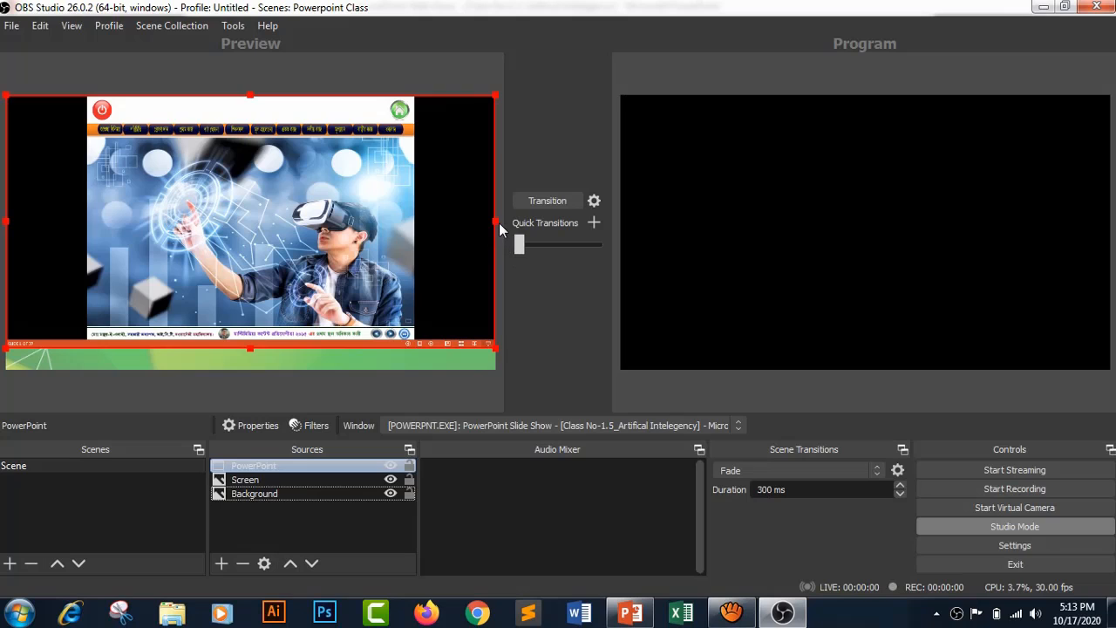
- Crop the black side bands and the bottom status bar off the PowerPoint capture, leaving only the slide
drag(495, 221, 413, 224)
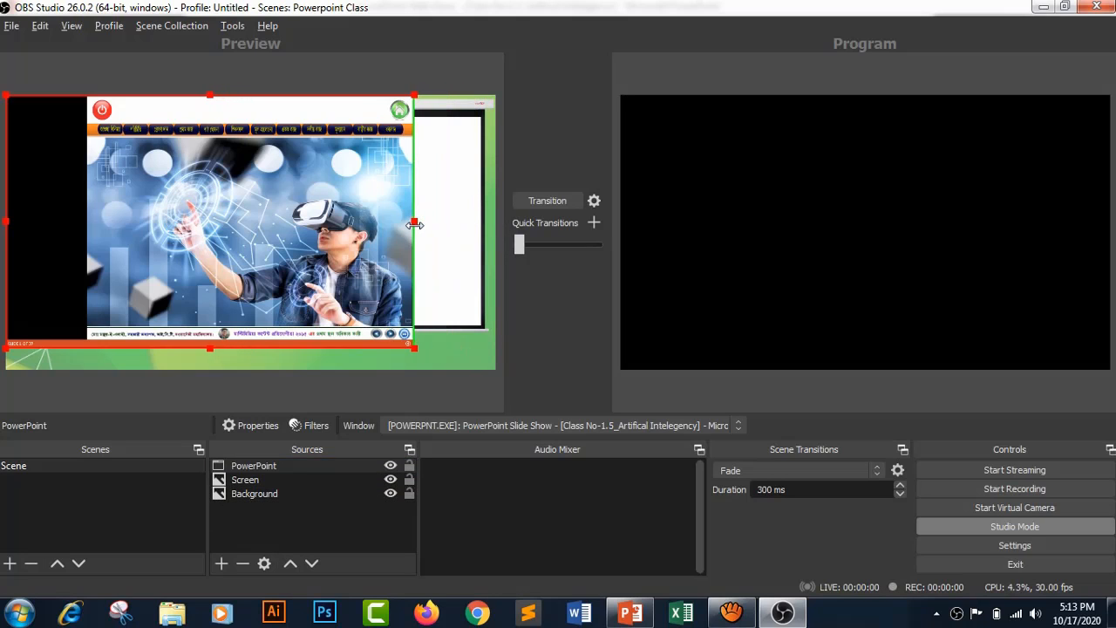
drag(7, 221, 84, 220)
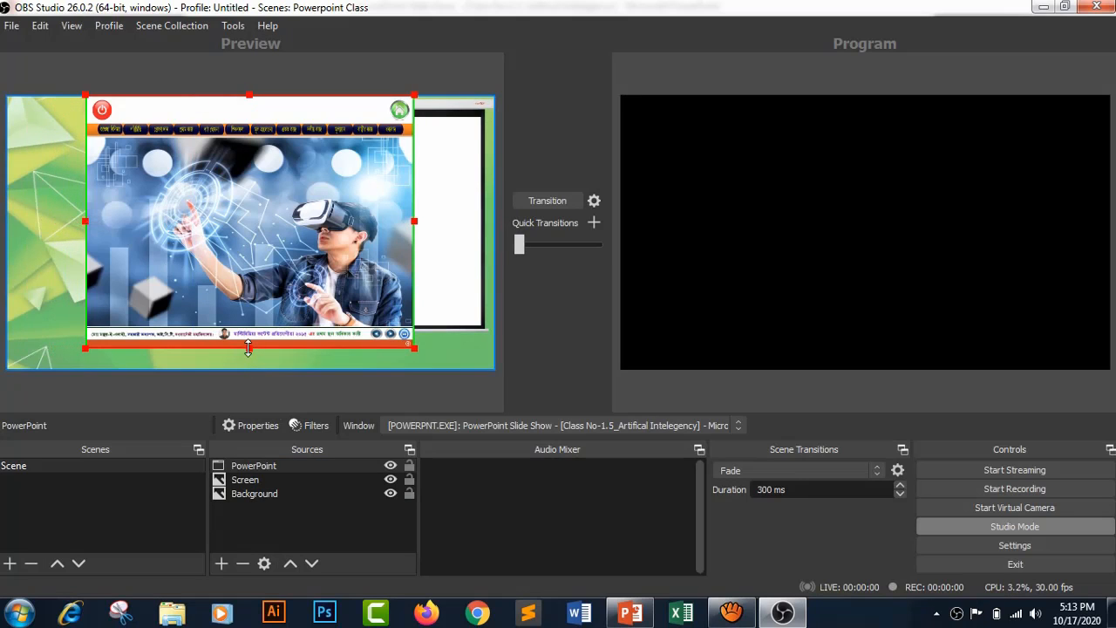
drag(248, 348, 248, 340)
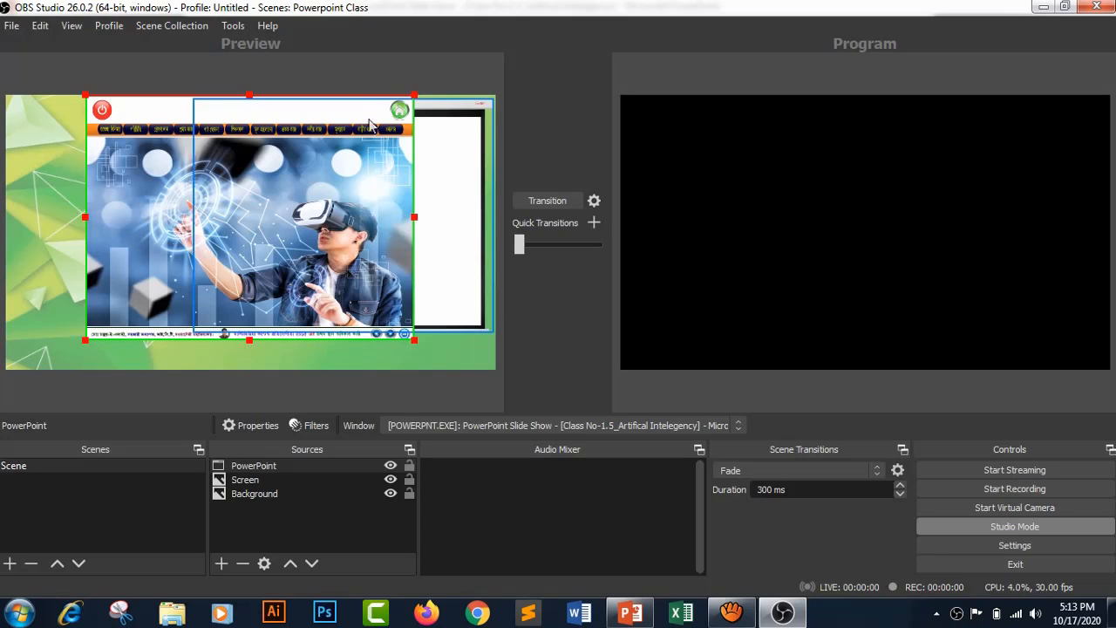
click(365, 69)
click(199, 214)
drag(156, 175, 157, 175)
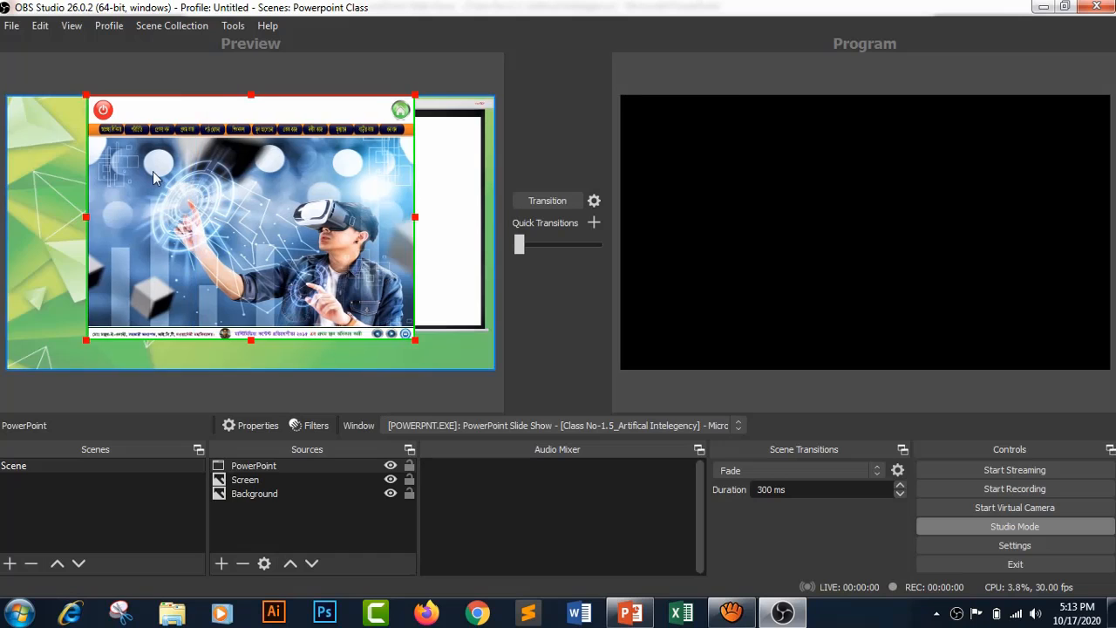
click(152, 171)
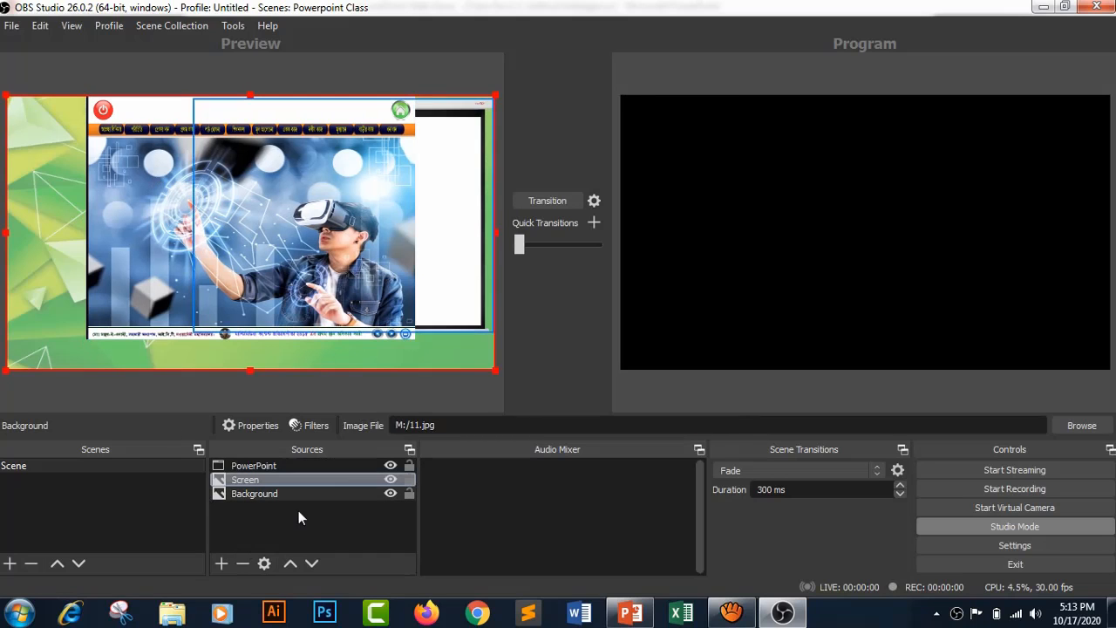
click(324, 525)
click(29, 291)
click(280, 227)
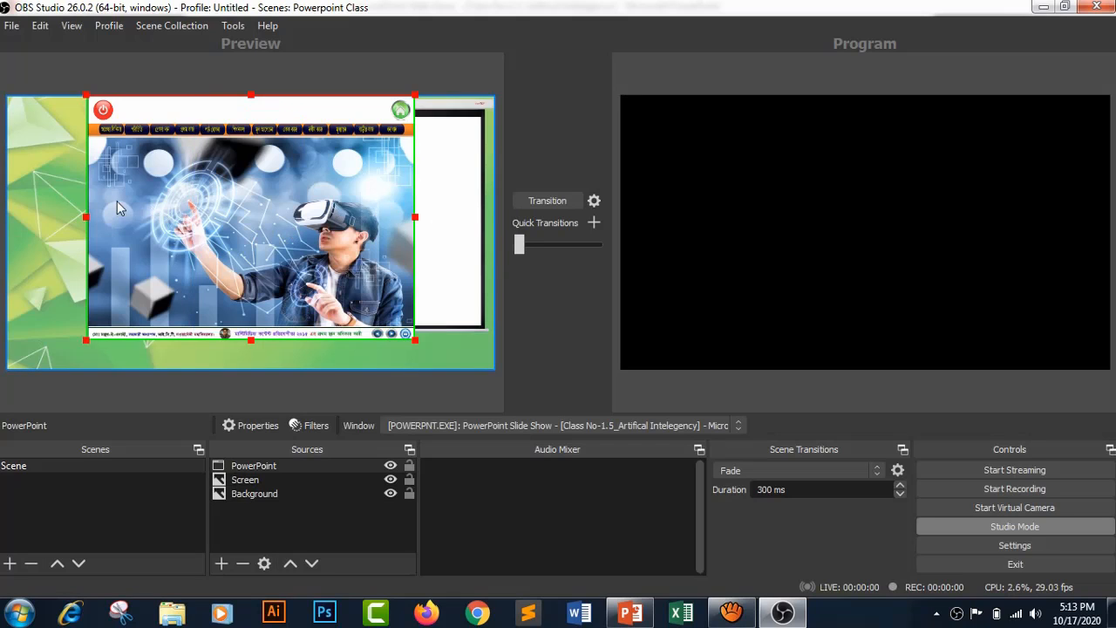
- Lock the Background and Screen sources
click(303, 517)
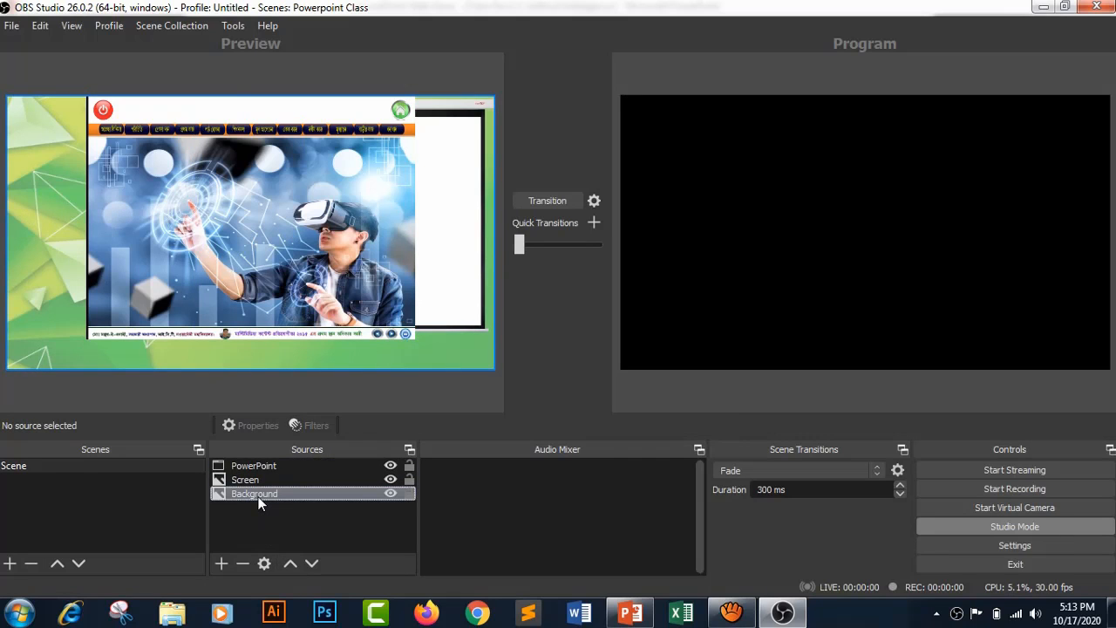
click(410, 494)
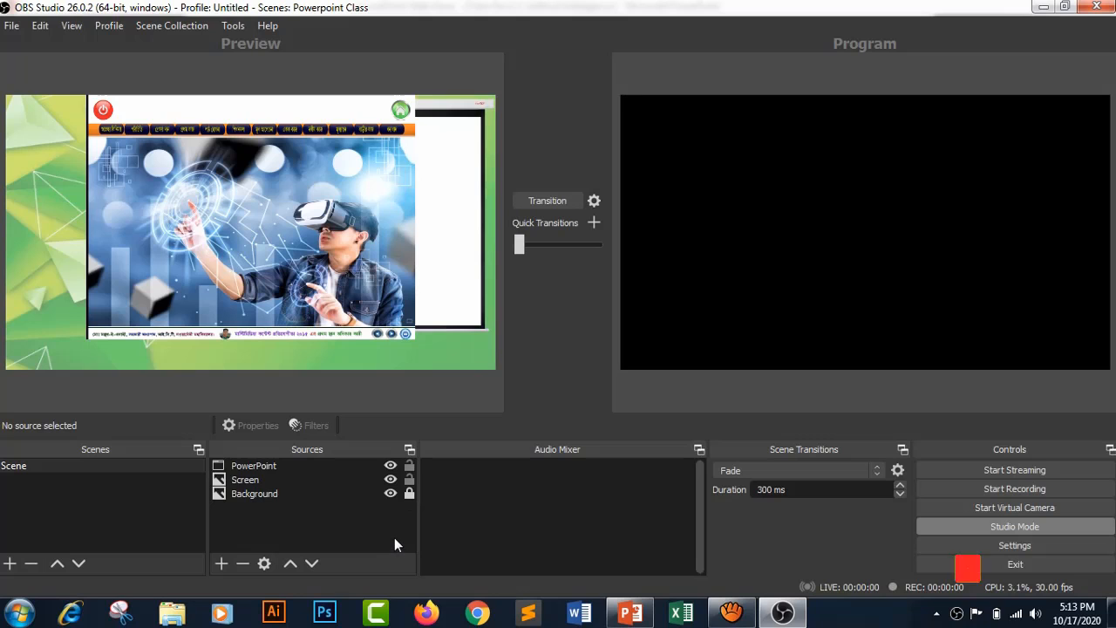
click(244, 485)
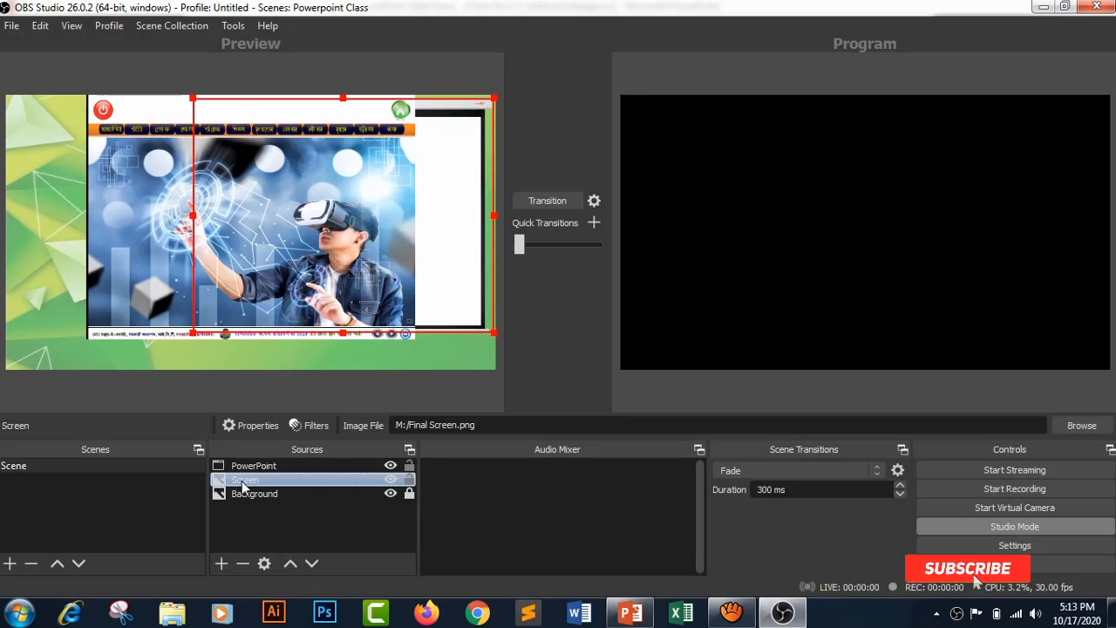
click(409, 479)
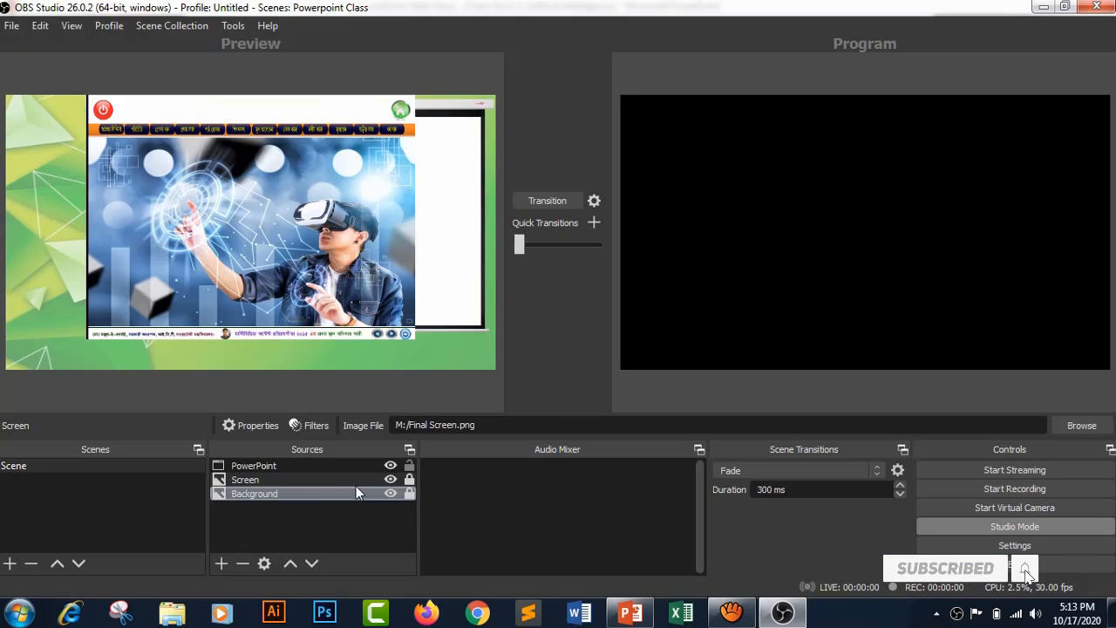
click(315, 527)
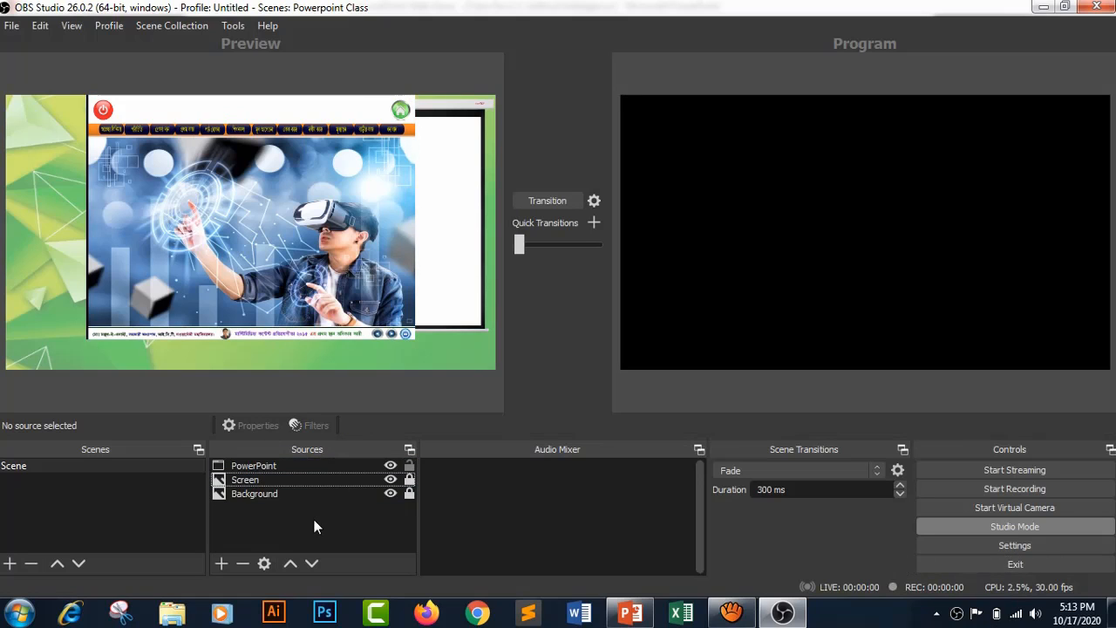
- Adjust the left edge of the PowerPoint capture and trim the remaining black strip there
click(291, 467)
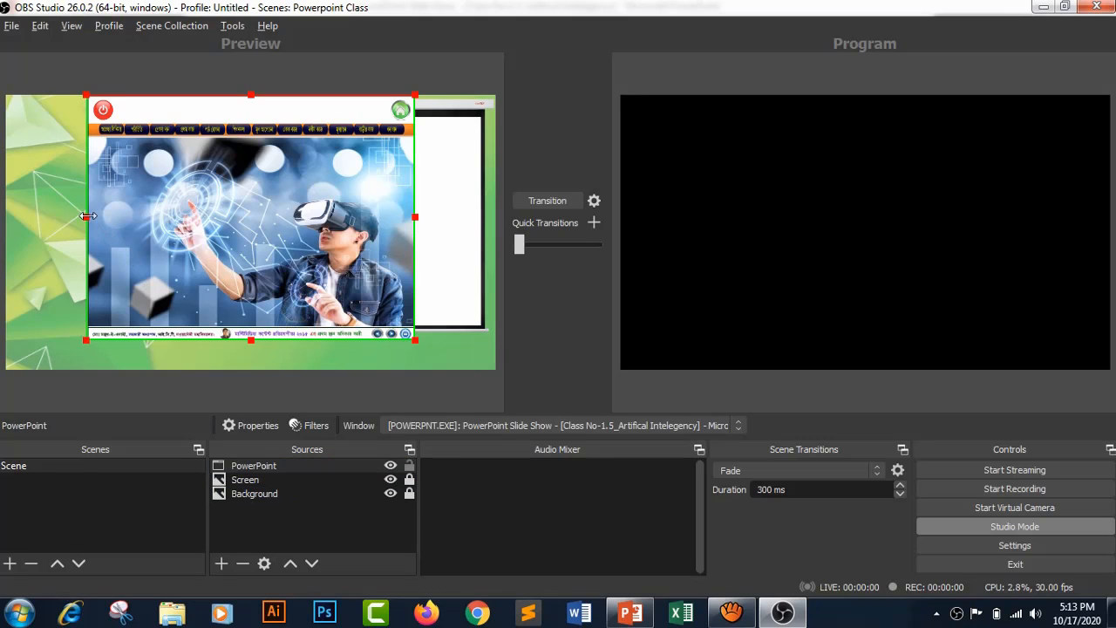
drag(87, 217, 90, 216)
click(298, 495)
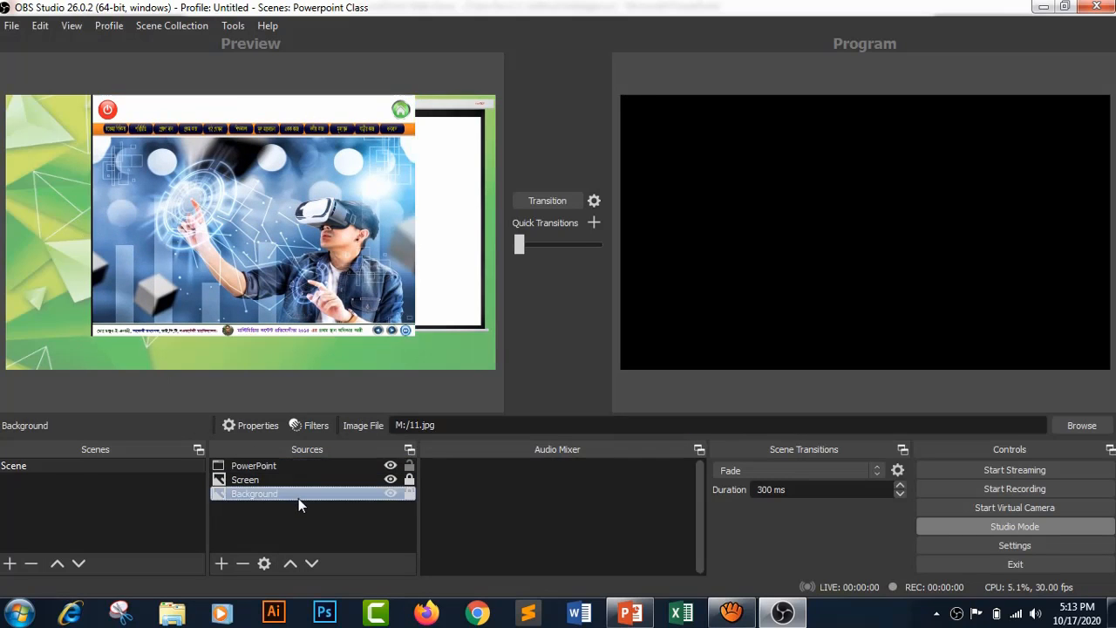
click(302, 466)
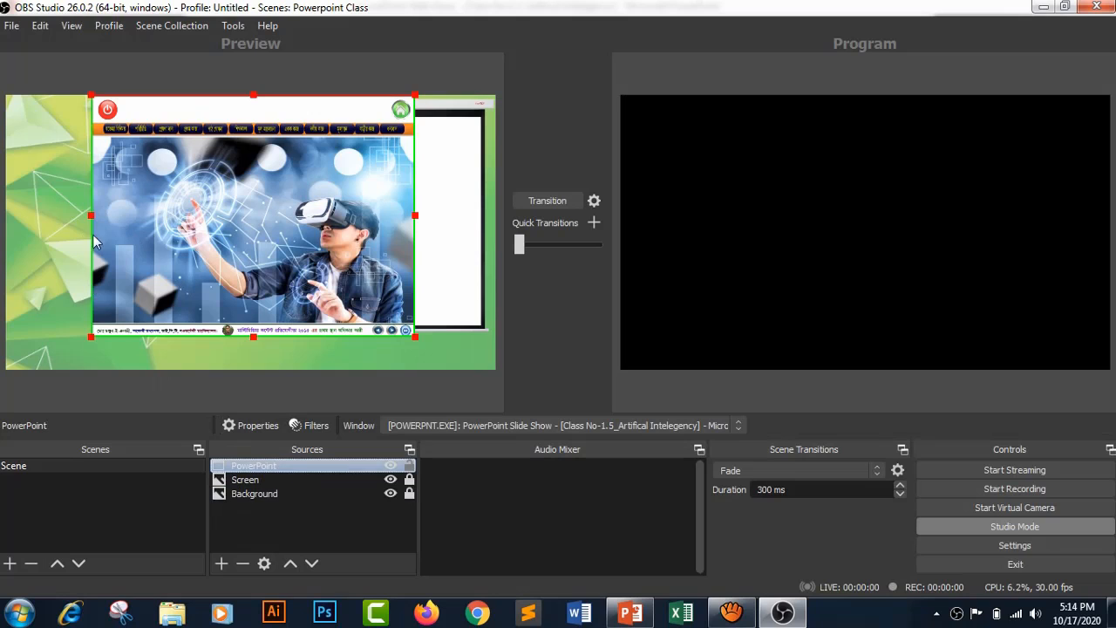
drag(92, 216, 95, 218)
click(325, 527)
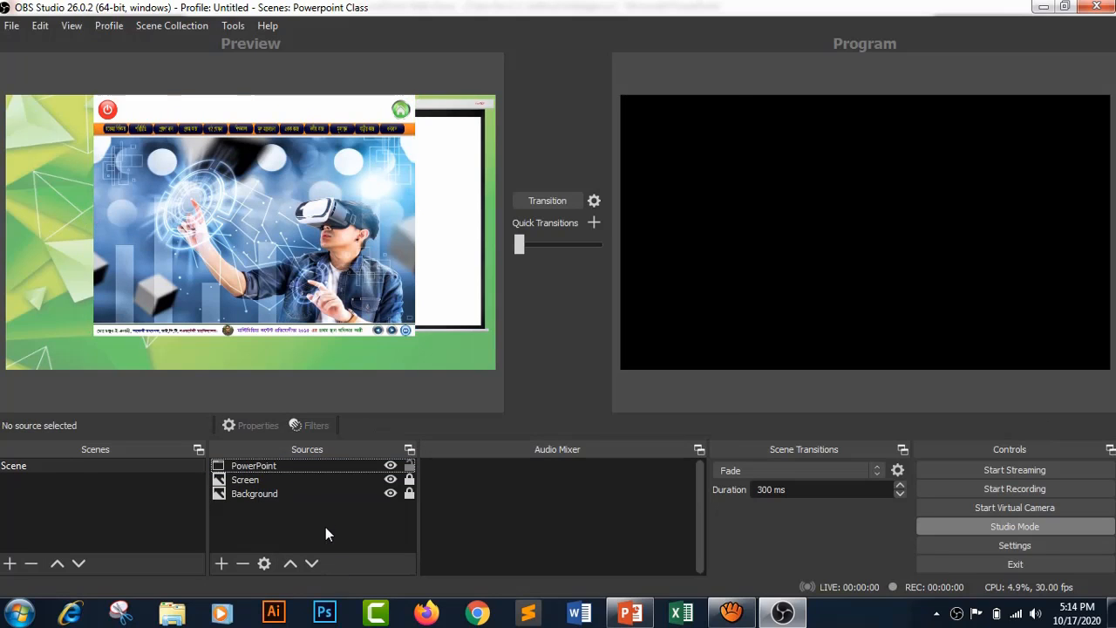
- Move and shrink the PowerPoint capture to fit inside the white area of the projector screen image, and lock the source
drag(202, 177, 272, 195)
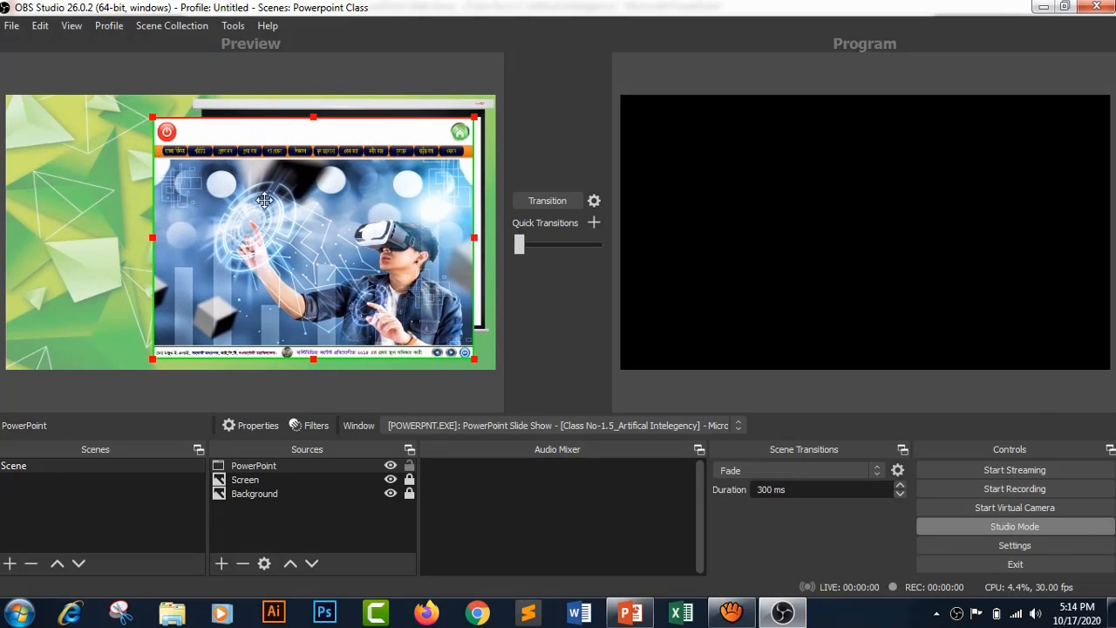
drag(152, 365, 206, 316)
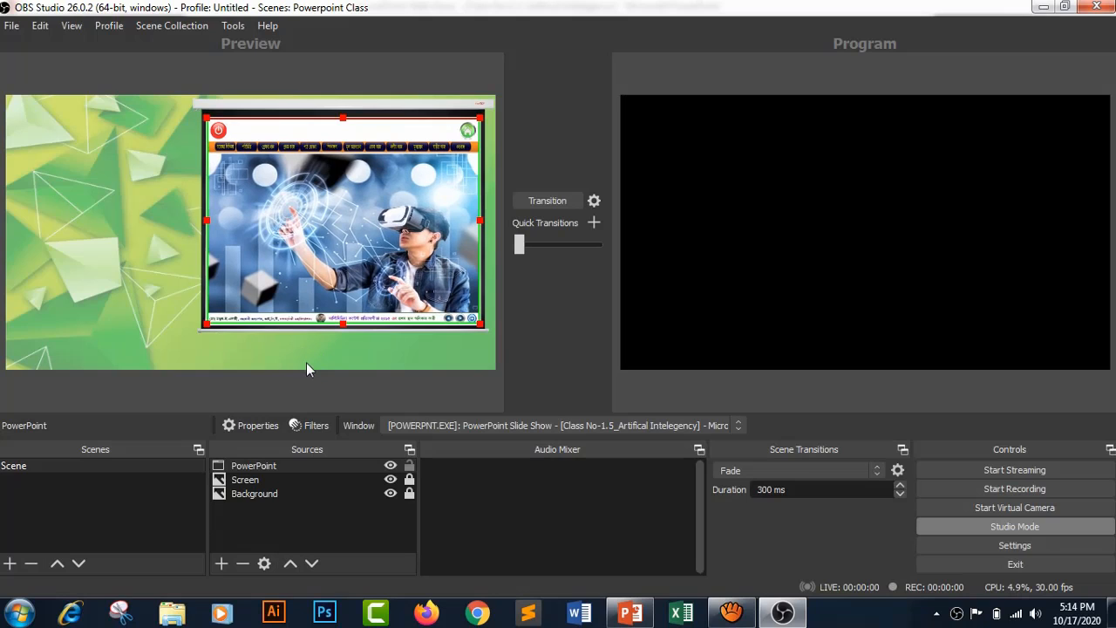
click(106, 343)
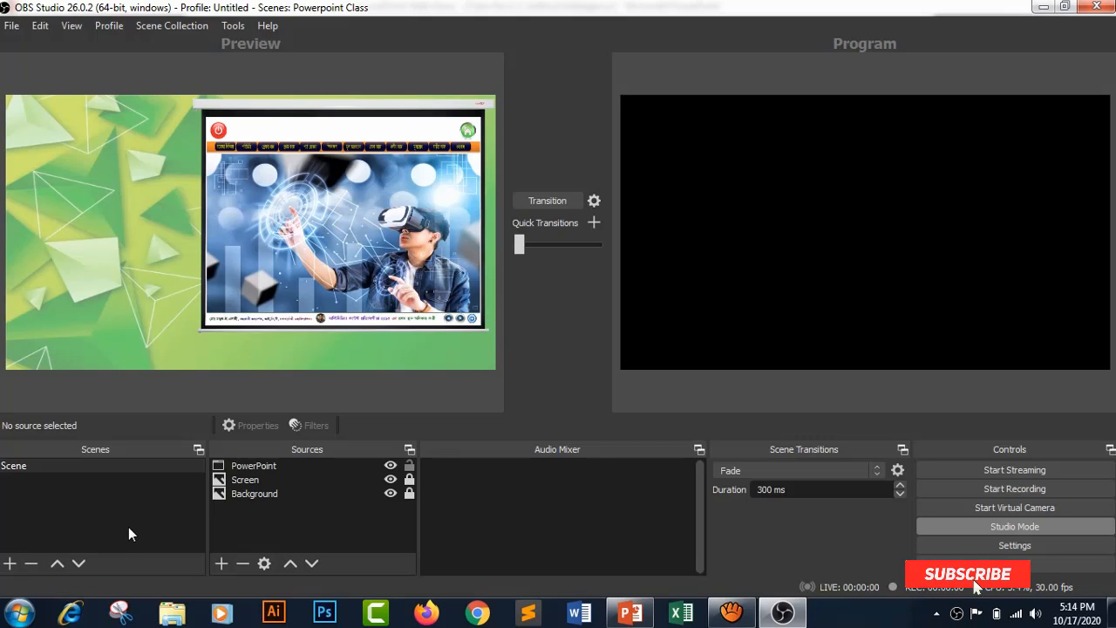
click(353, 515)
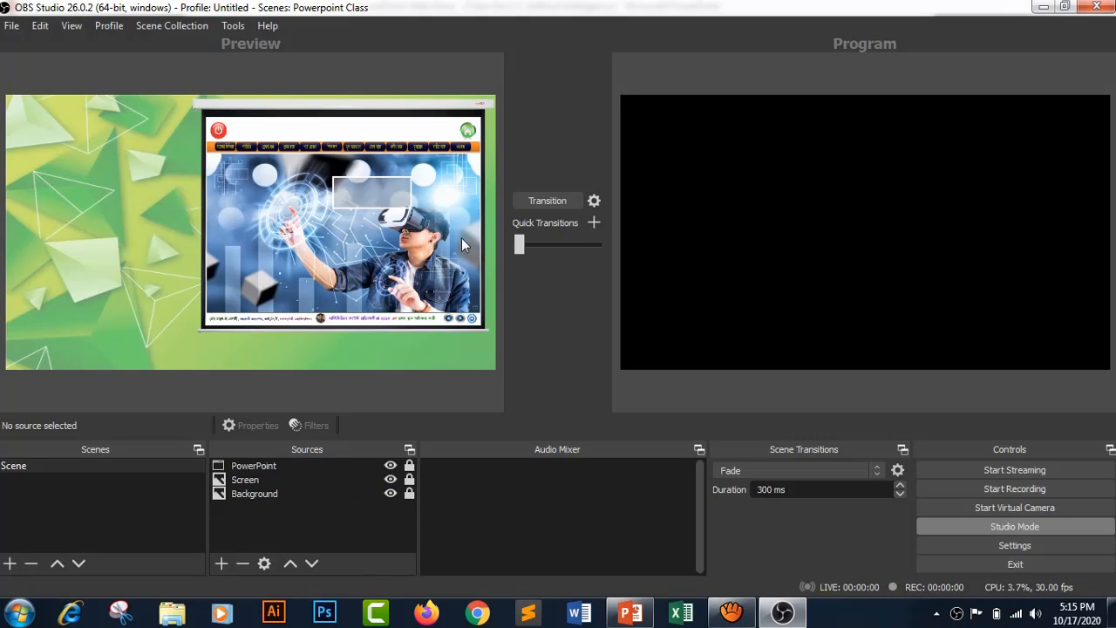
click(318, 530)
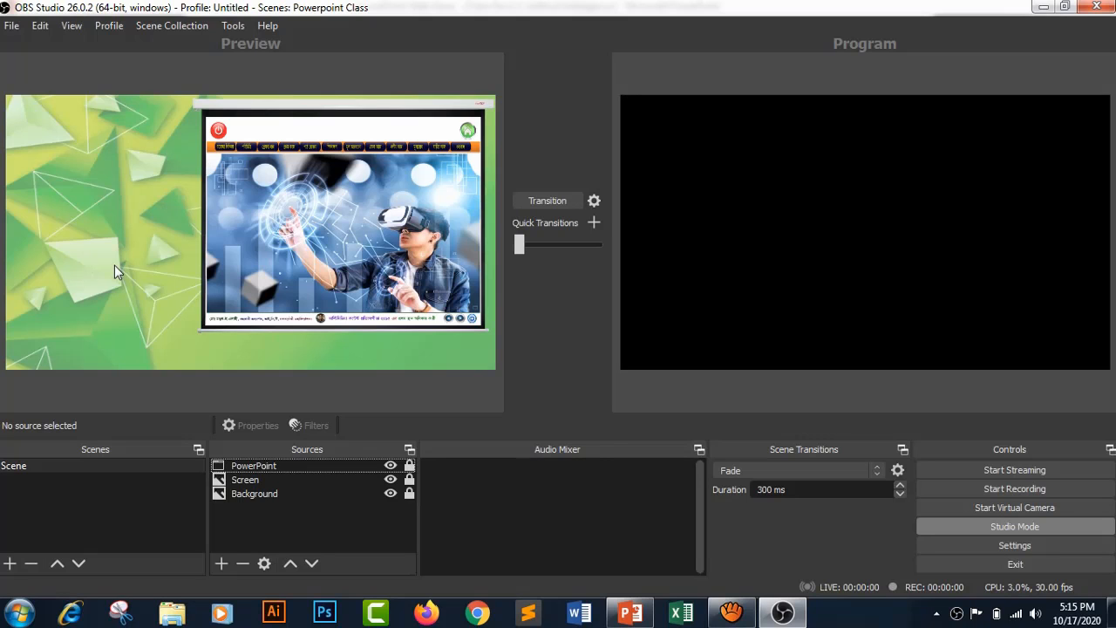
- Add a new video capture device source with the default name, using the Integrated Webcam
click(221, 563)
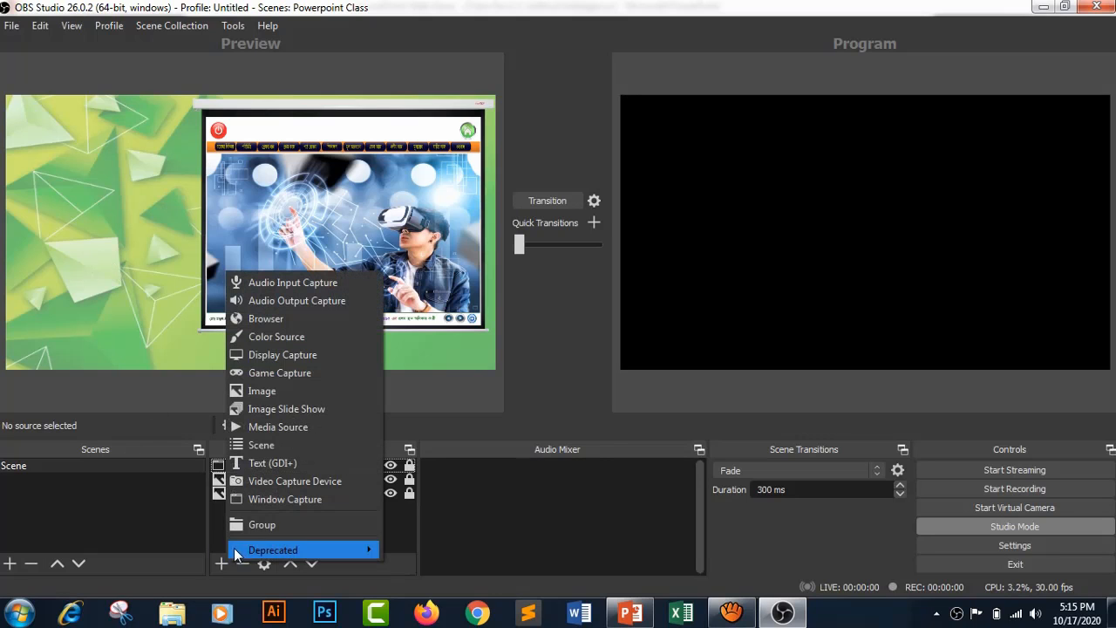
click(287, 482)
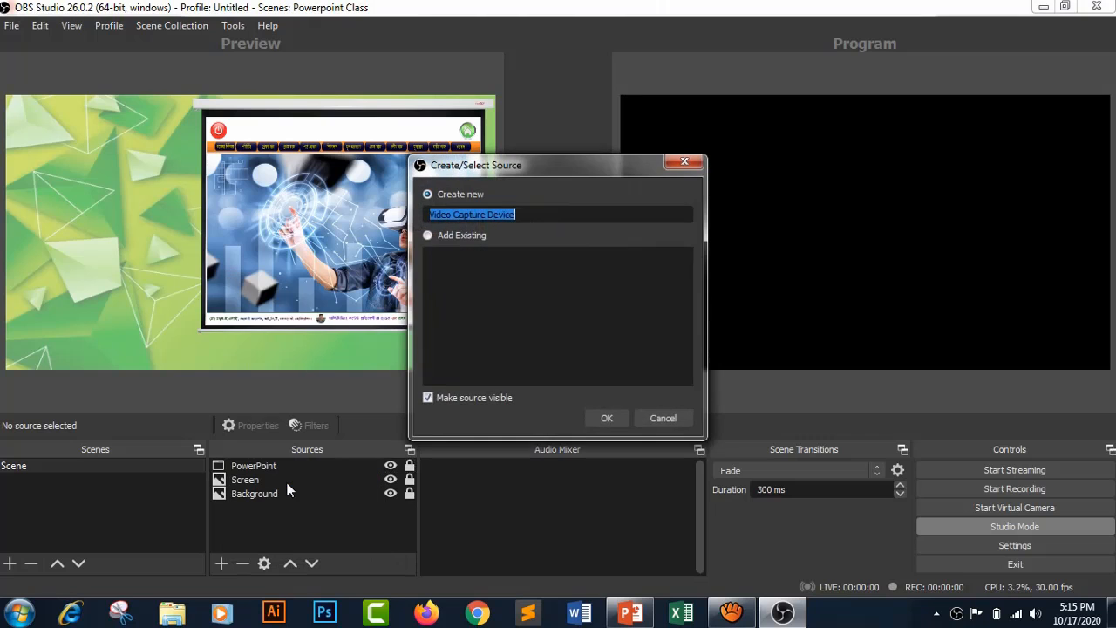
click(606, 418)
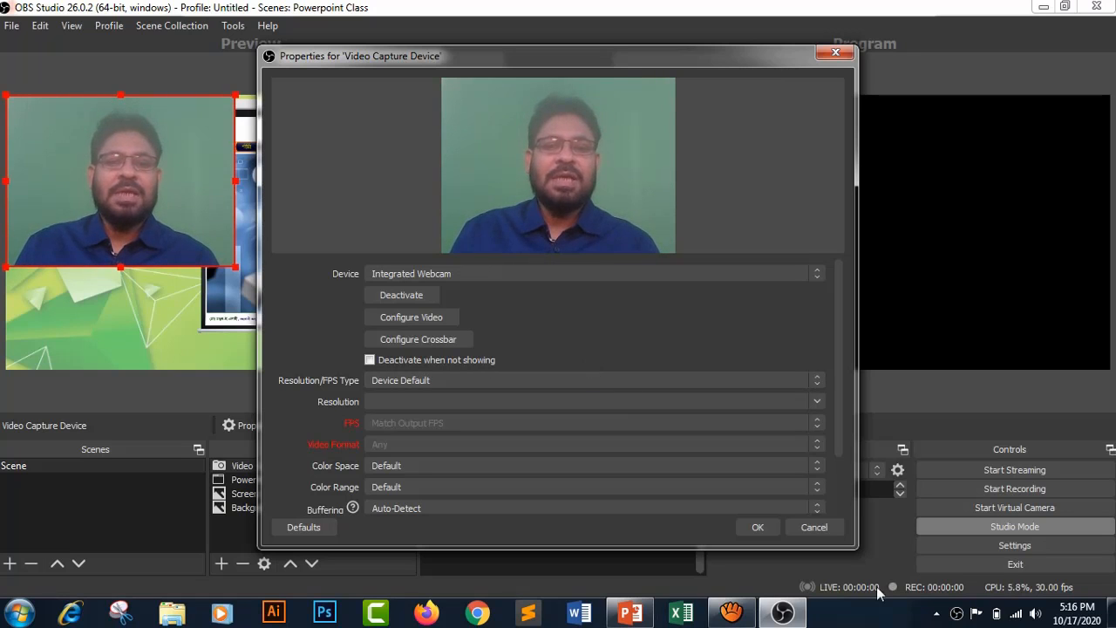
click(757, 527)
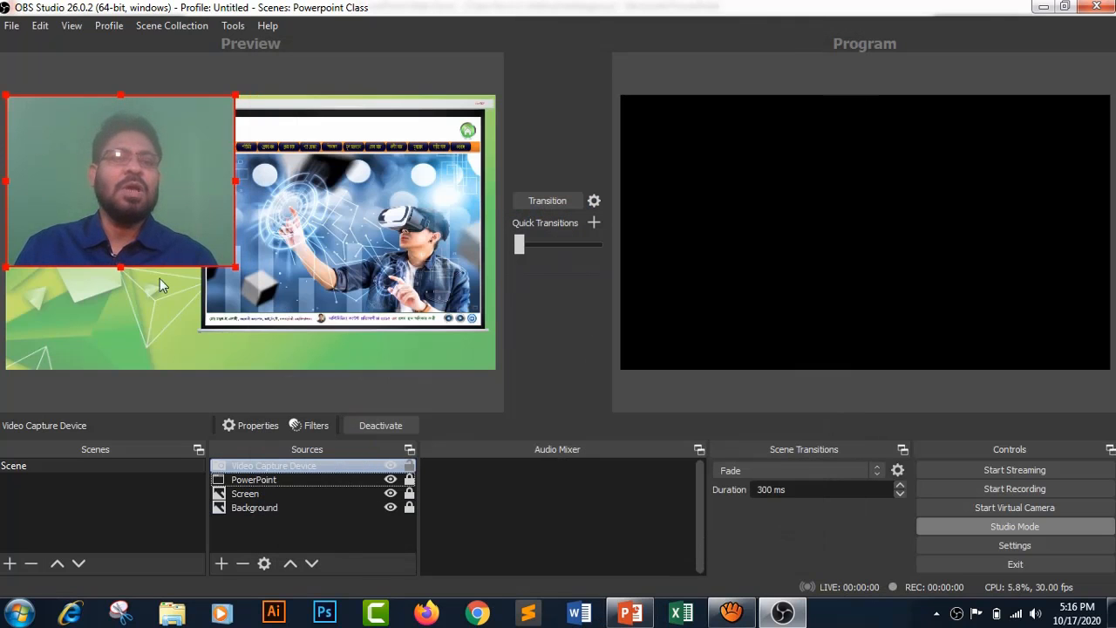
- Shrink the webcam capture to the width left of the projector screen and place it in the canvas's lower-left corner
drag(135, 152, 132, 196)
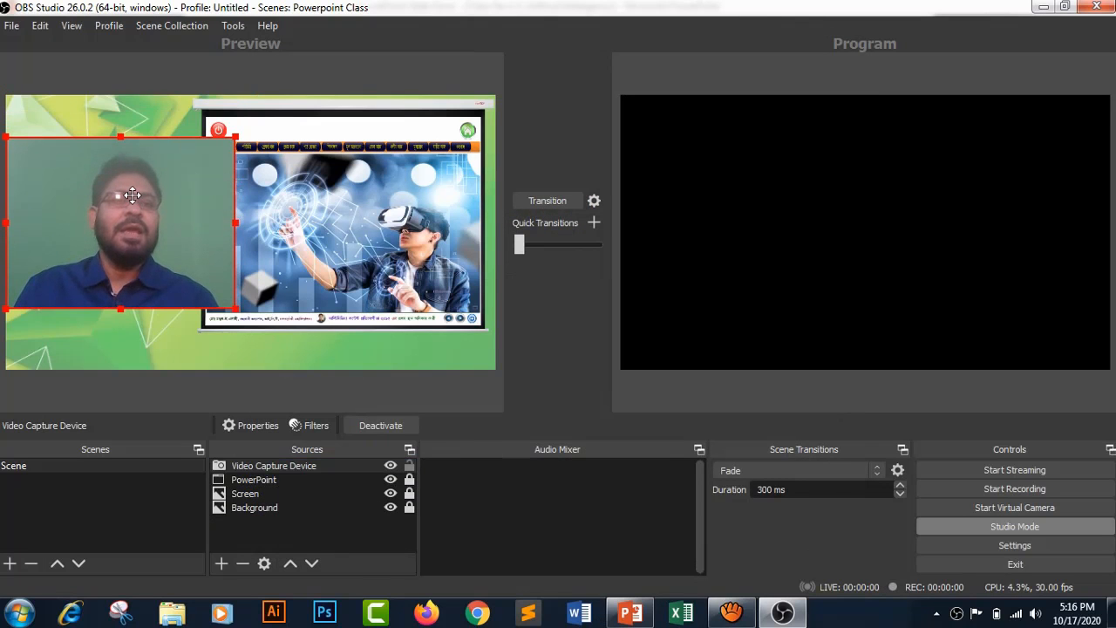
drag(235, 136, 202, 170)
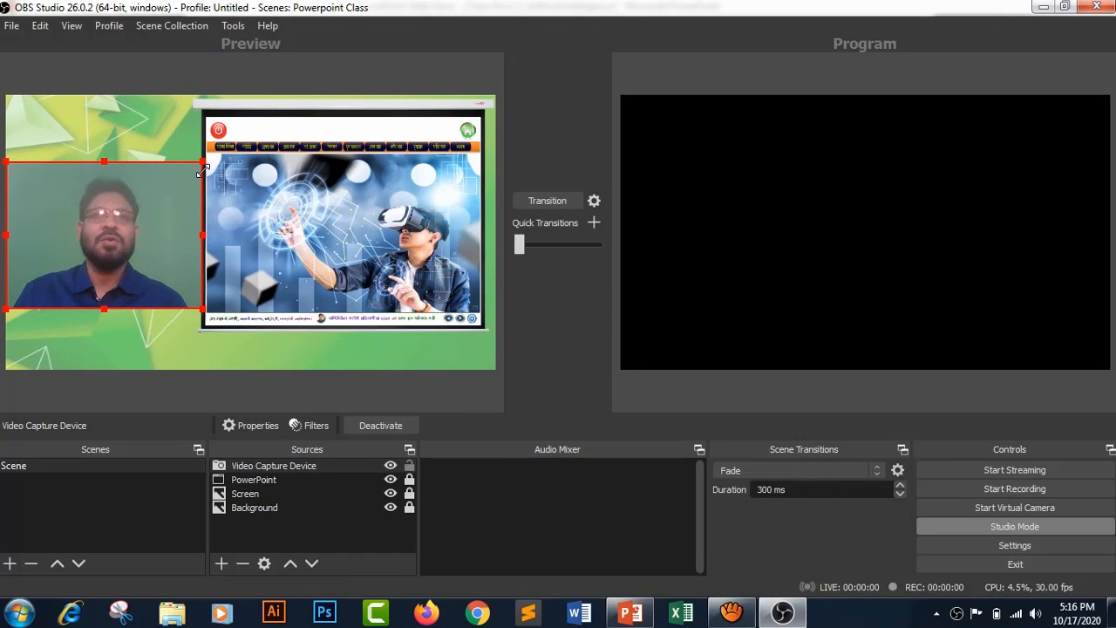
drag(179, 254, 136, 321)
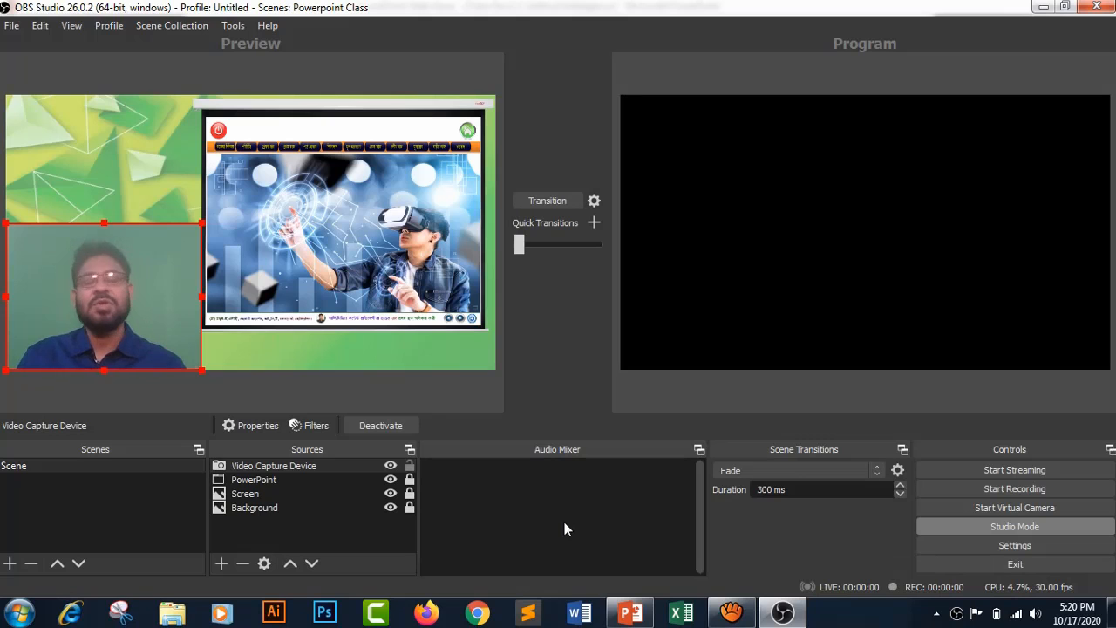
- Set the Mic/Auxiliary Audio device to Microphone (Realtek High Definition Audio) and apply the audio settings
click(1038, 548)
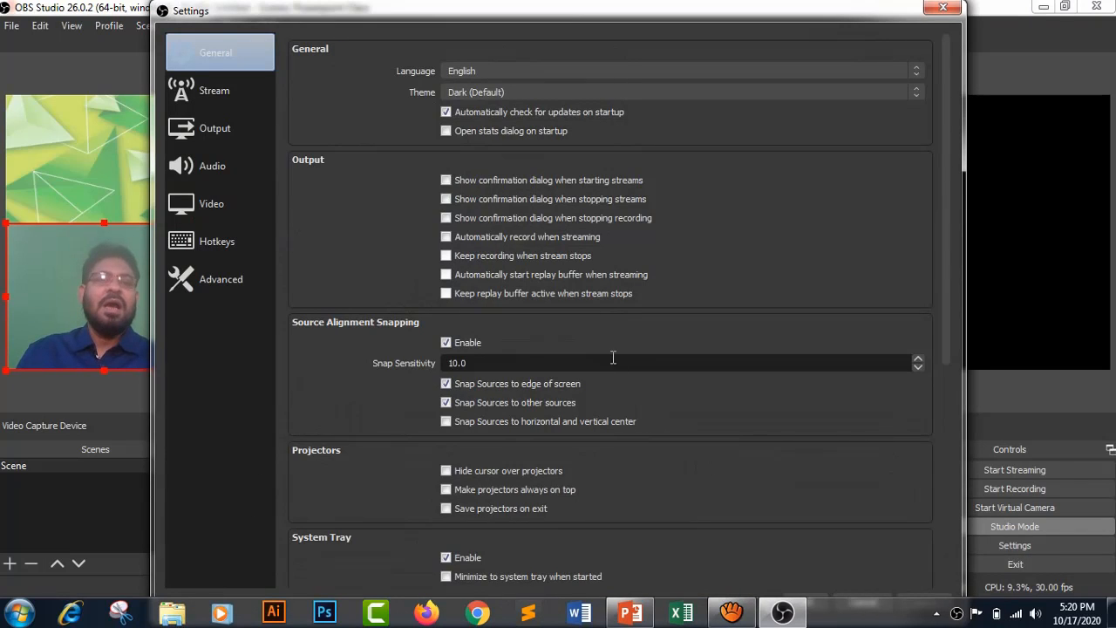
click(217, 171)
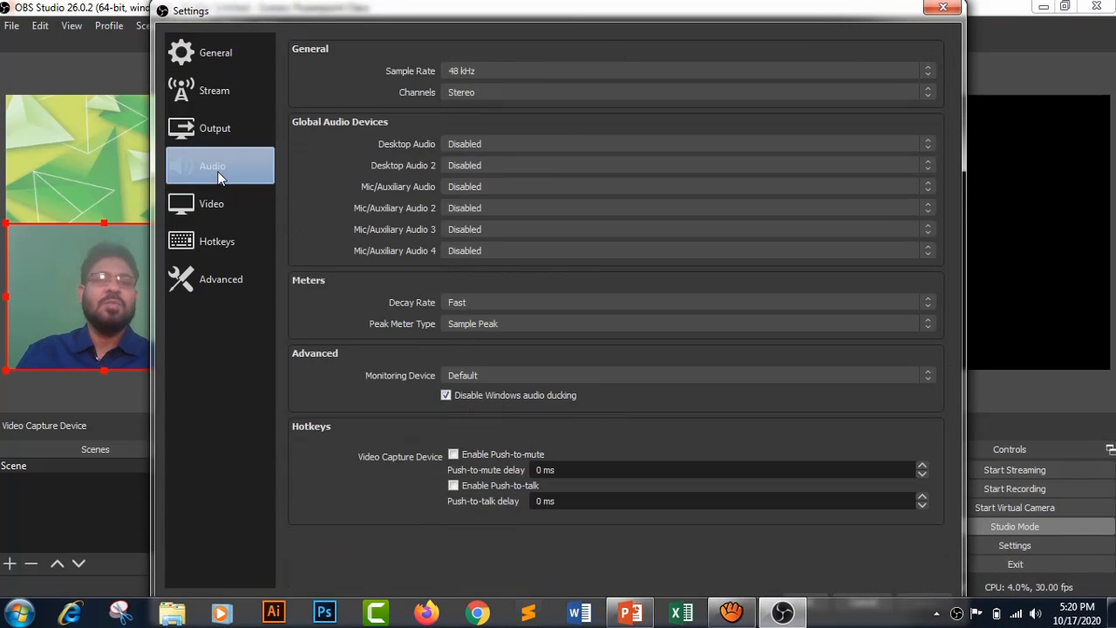
click(499, 185)
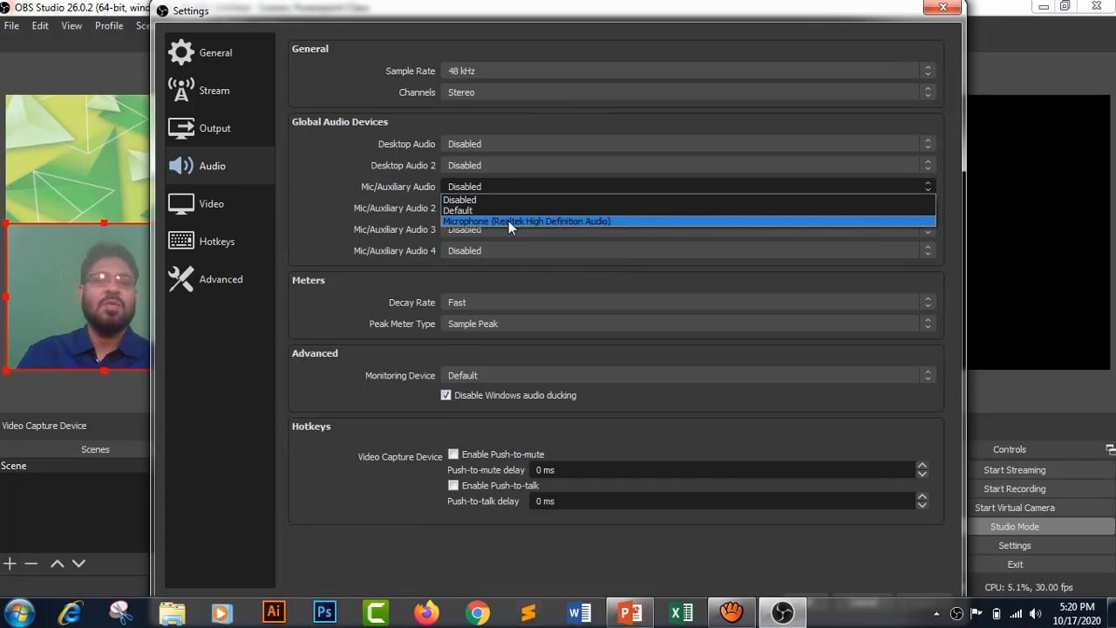
click(509, 221)
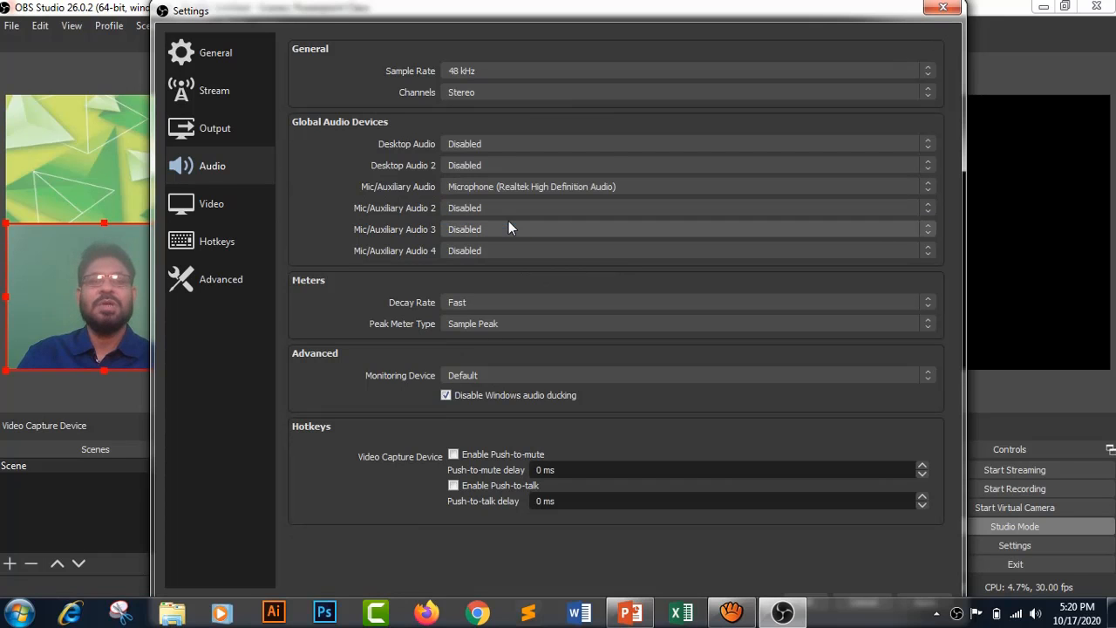
mouse_move(646, 3)
mouse_down()
mouse_move(643, 79)
mouse_move(640, 21)
mouse_up()
click(932, 537)
click(799, 541)
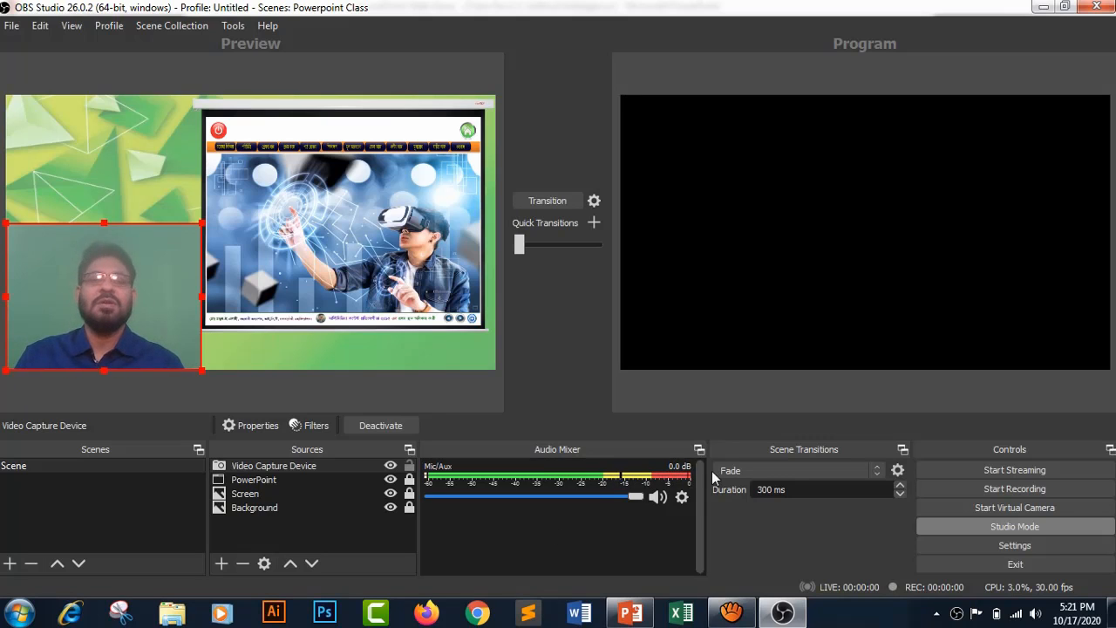
- Transition the previewed scene to Program and open a windowed projector of the Program output
click(548, 201)
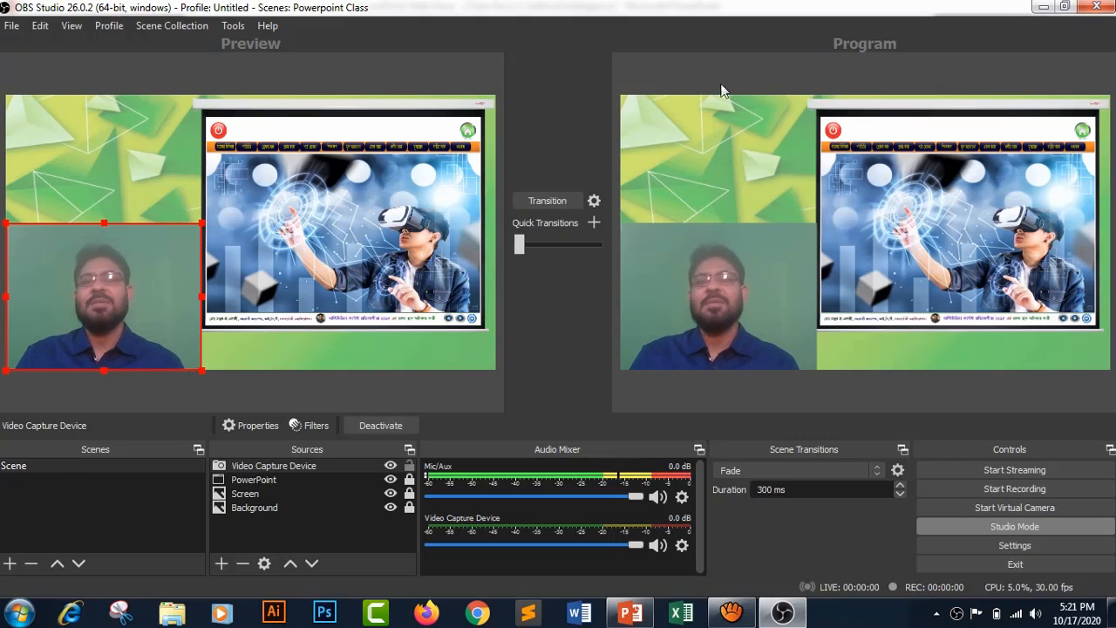
right_click(972, 70)
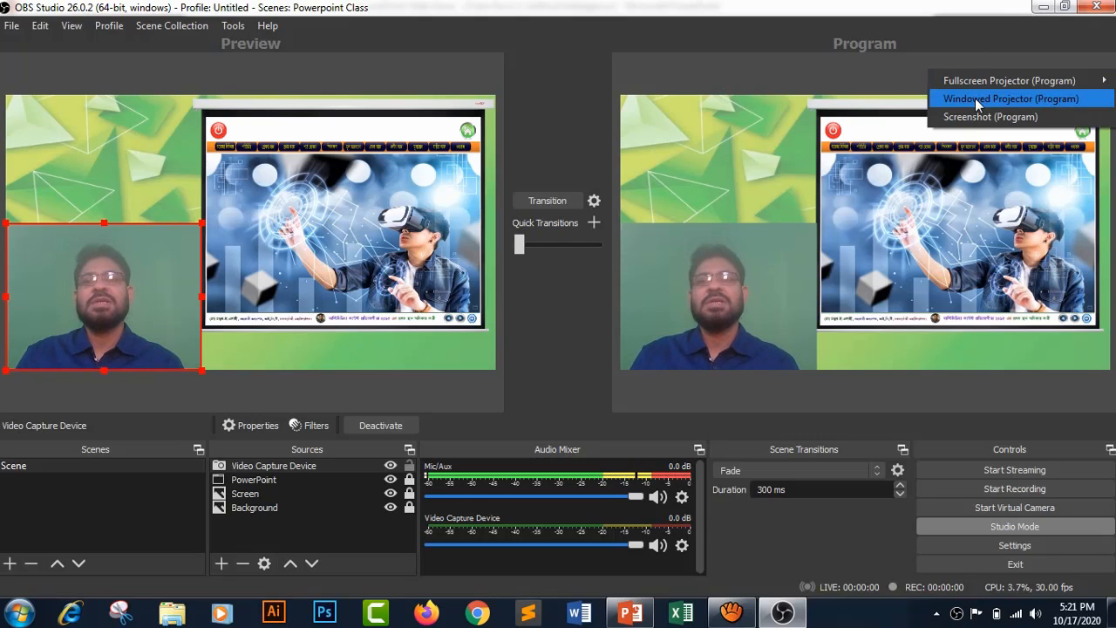
click(975, 98)
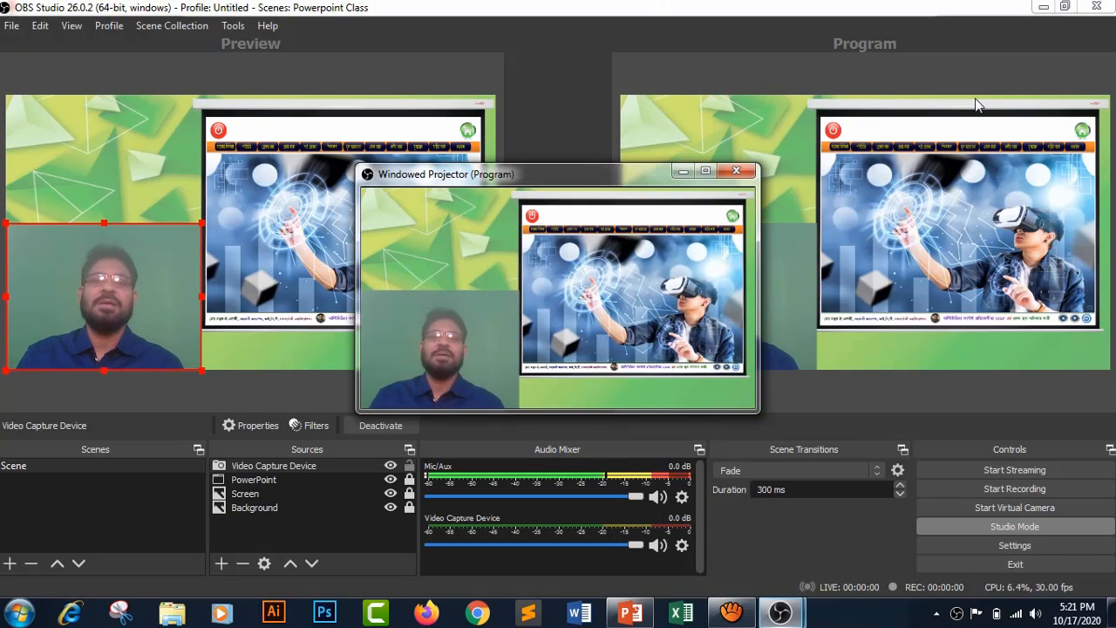
- Shrink the windowed projector to roughly half its size, place it over the Program view's upper-right area, and enable Always On Top
drag(569, 169, 876, 68)
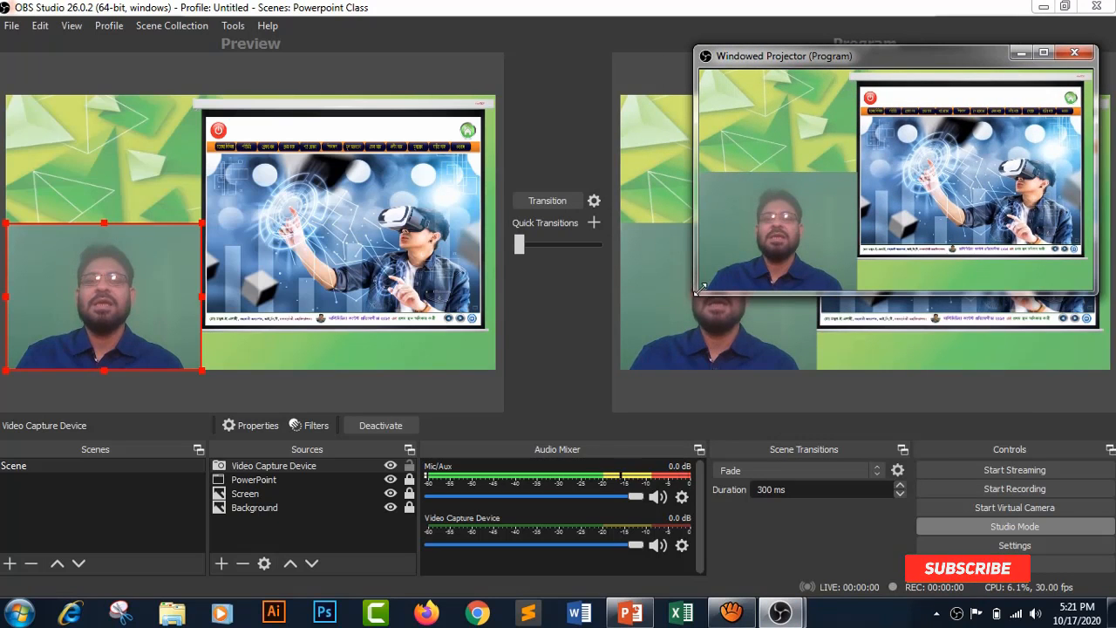
drag(698, 290, 873, 198)
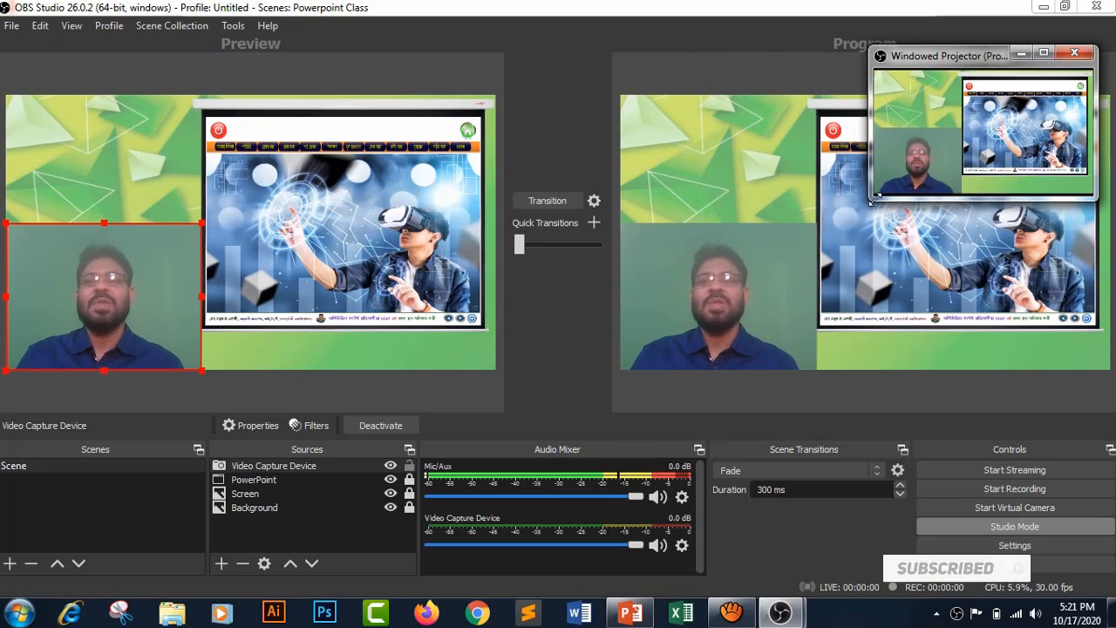
drag(918, 62, 932, 87)
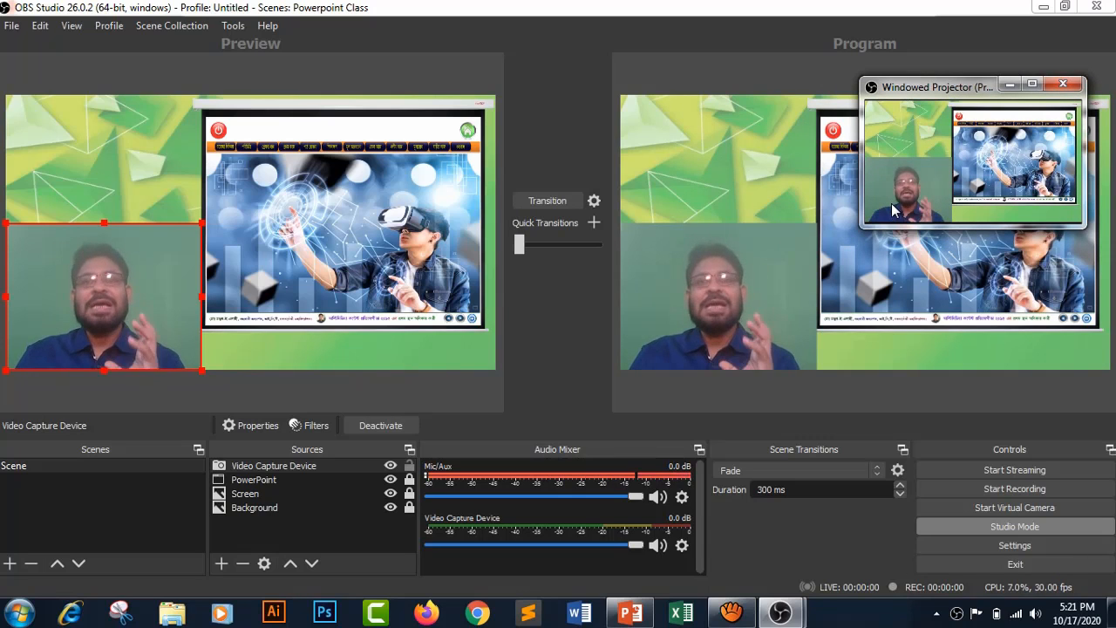
right_click(915, 125)
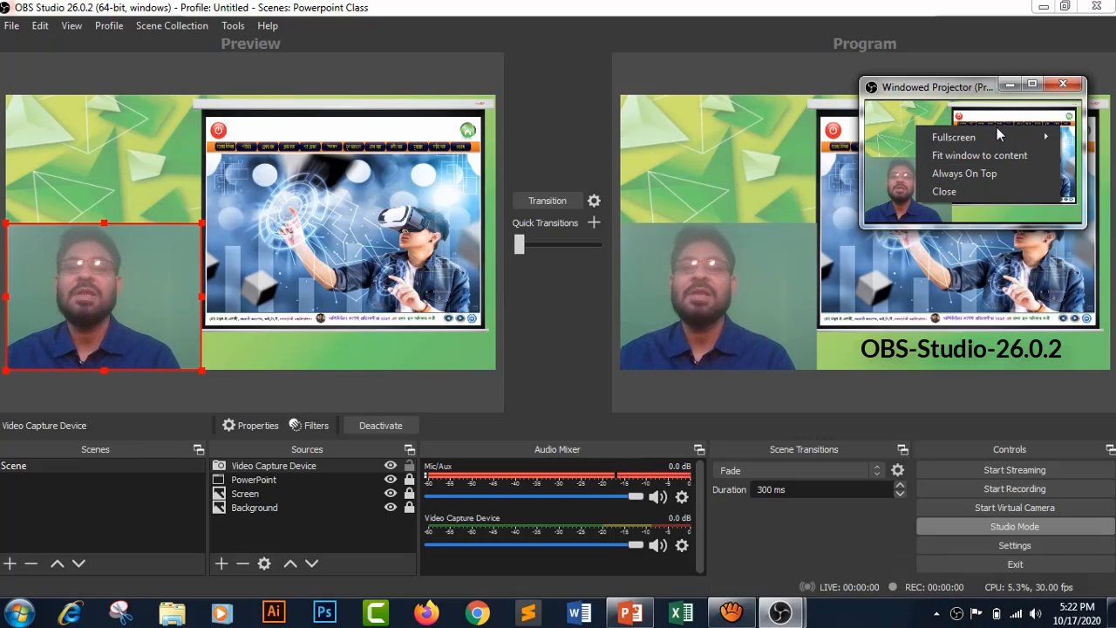
click(978, 171)
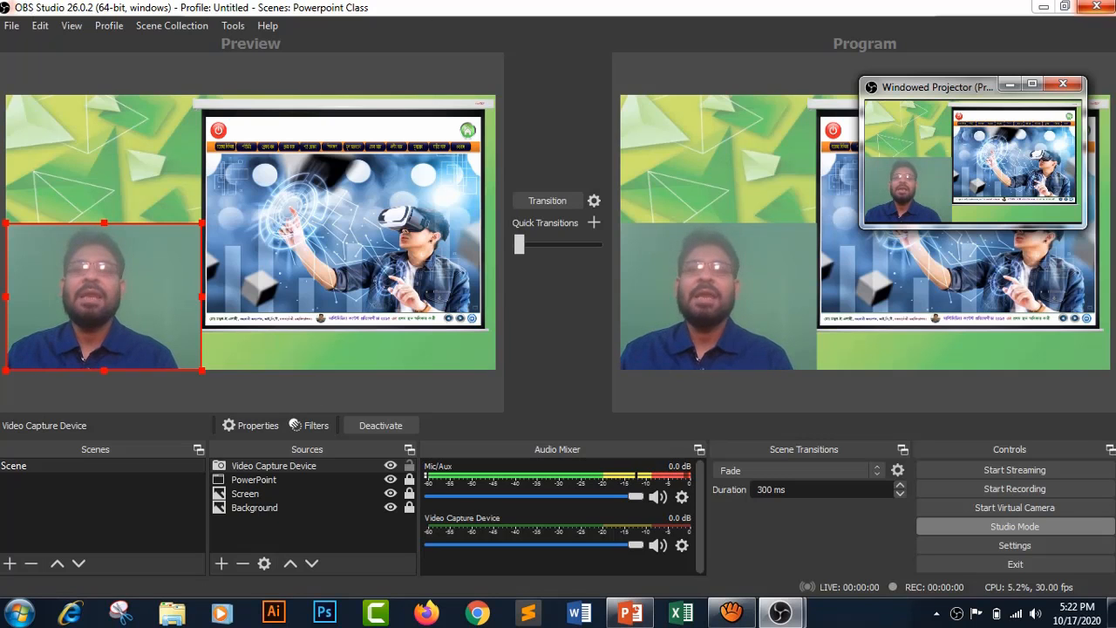
- Minimize OBS Studio to reveal the PowerPoint slide show and move the windowed projector into the screen's upper-right corner
click(1043, 7)
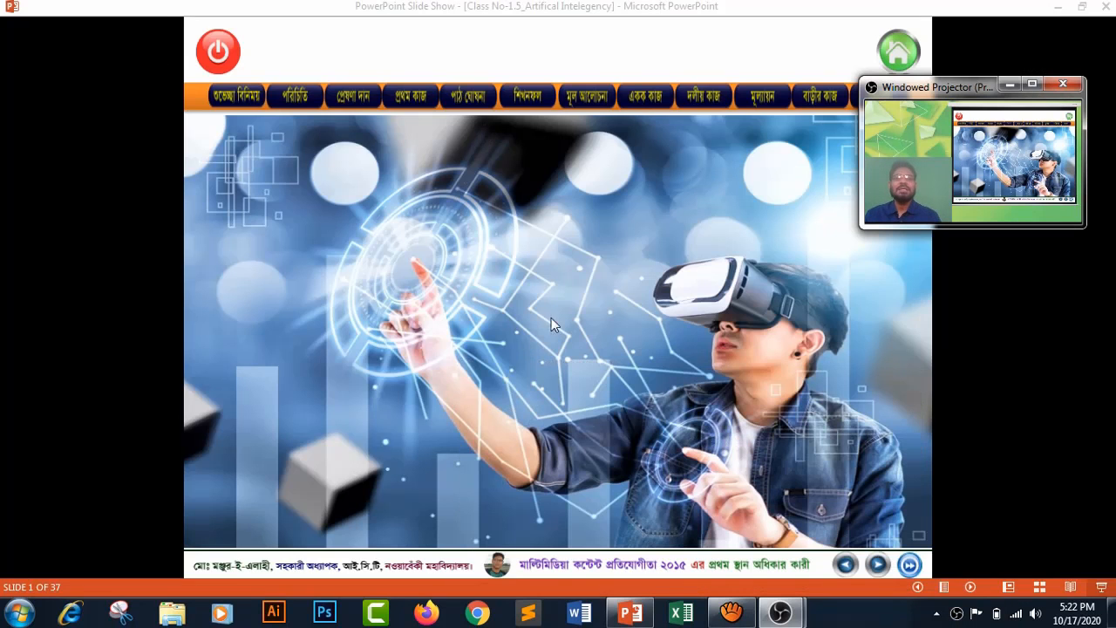
drag(957, 92, 974, 68)
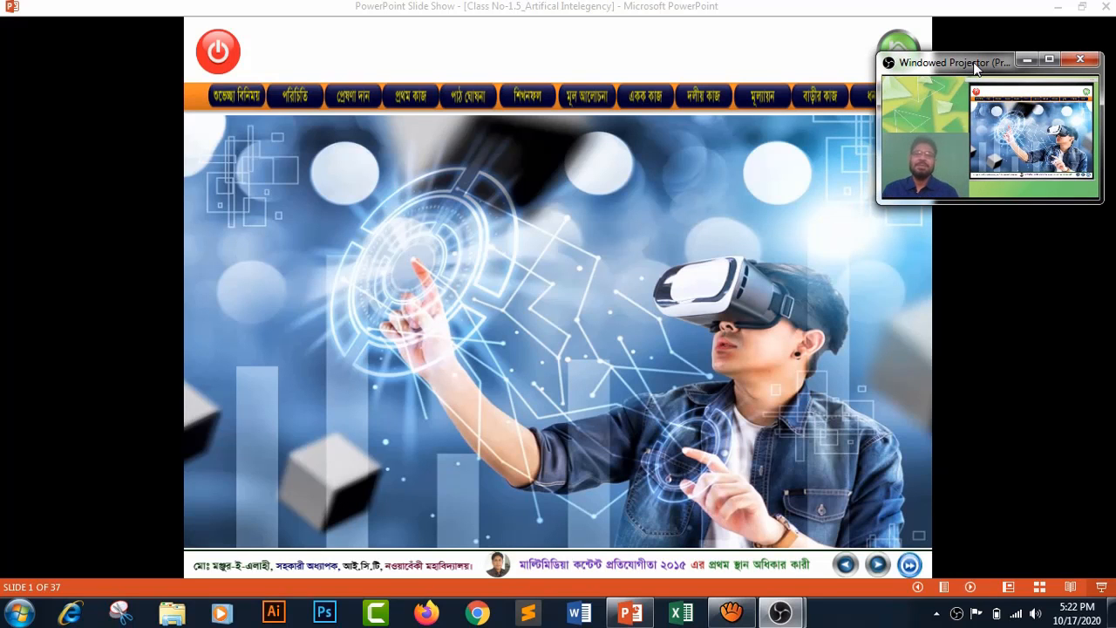
drag(943, 67, 952, 40)
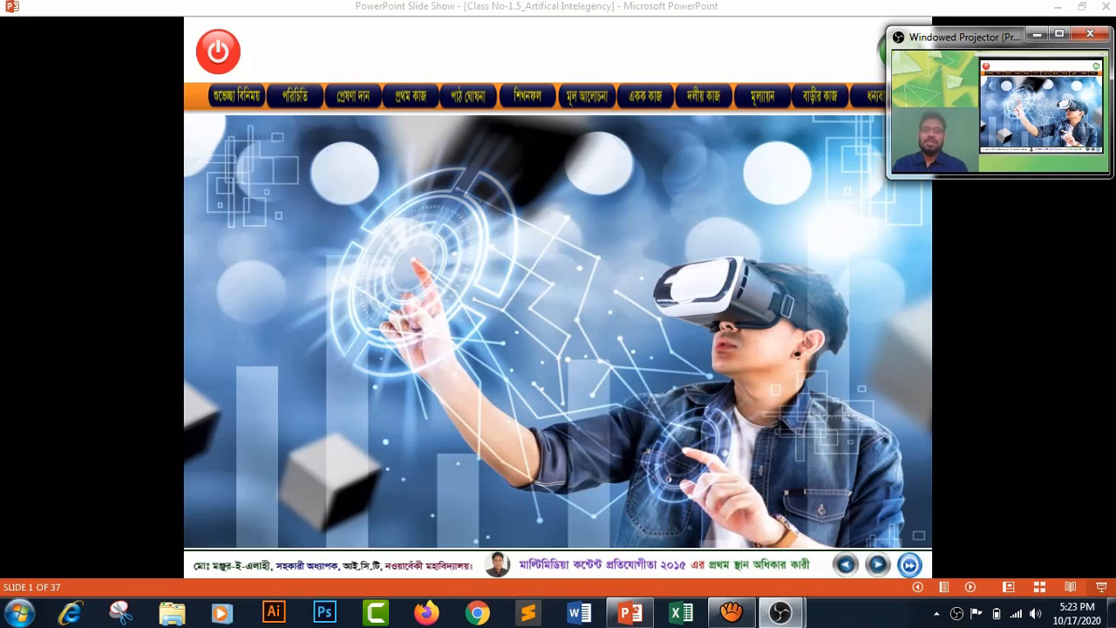
- Start recording in OBS Studio and return to the PowerPoint slide show
click(693, 510)
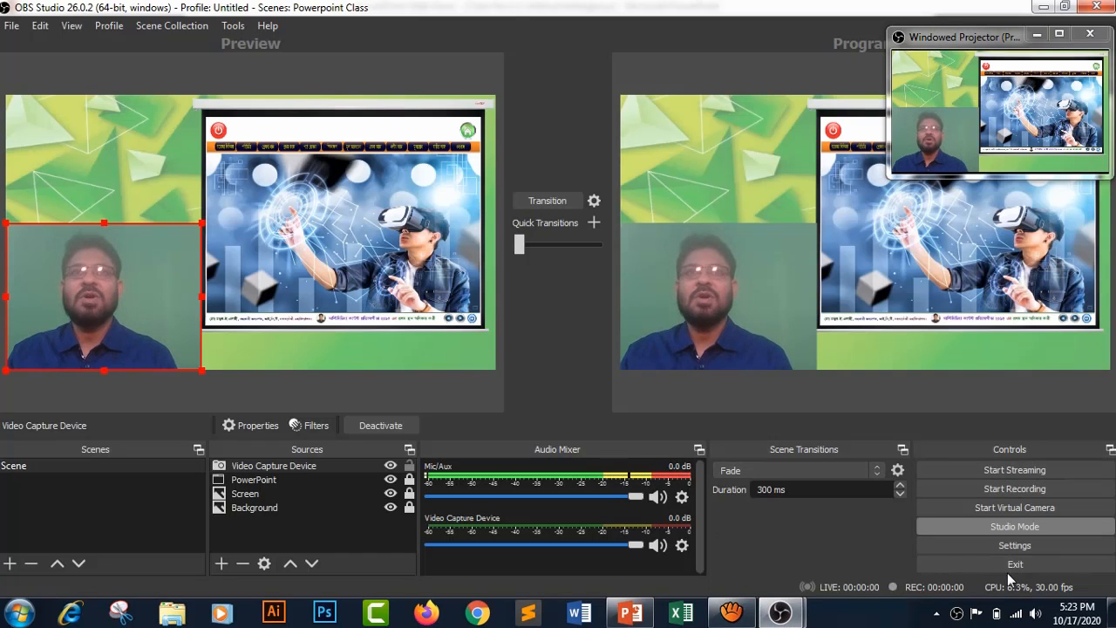
click(1007, 490)
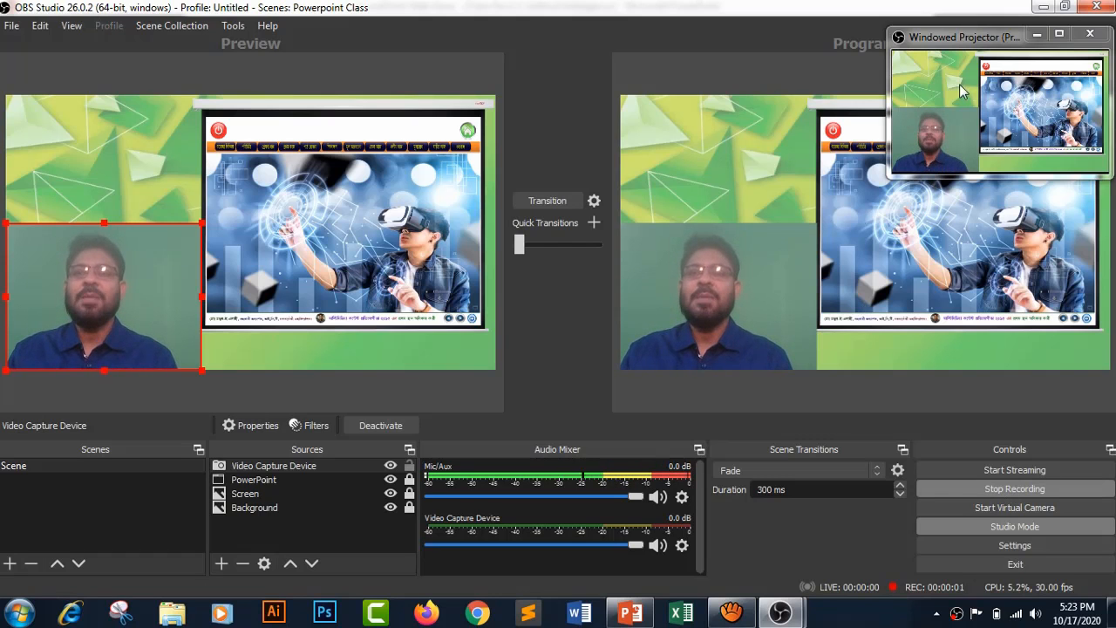
click(1043, 7)
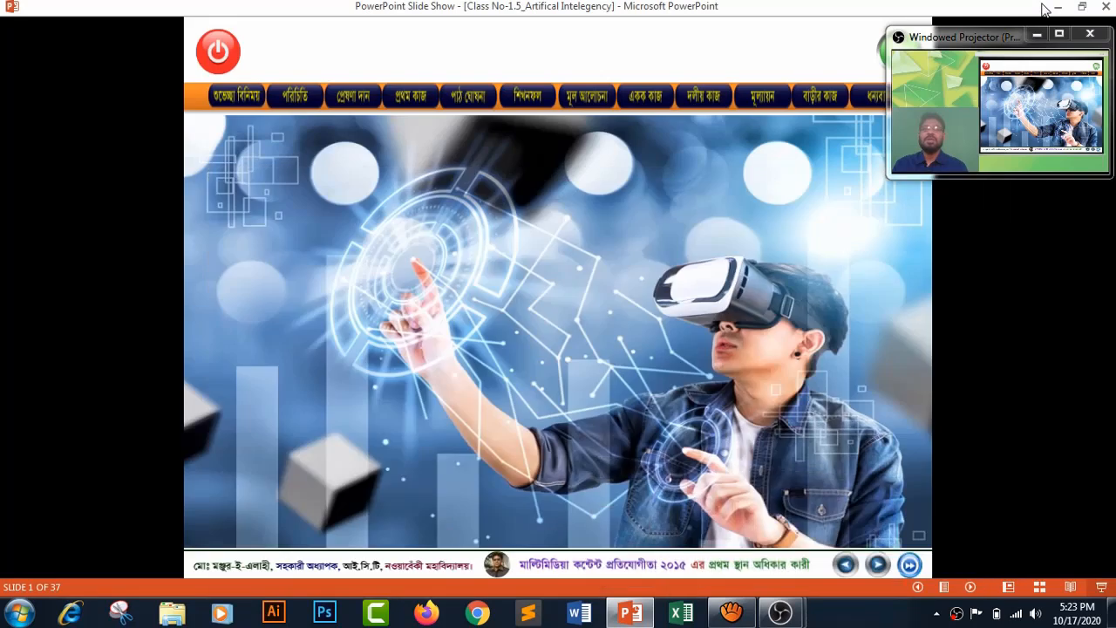
- Advance the slide show to slide 3 while recording, keeping the windowed projector in the upper-right corner
click(639, 321)
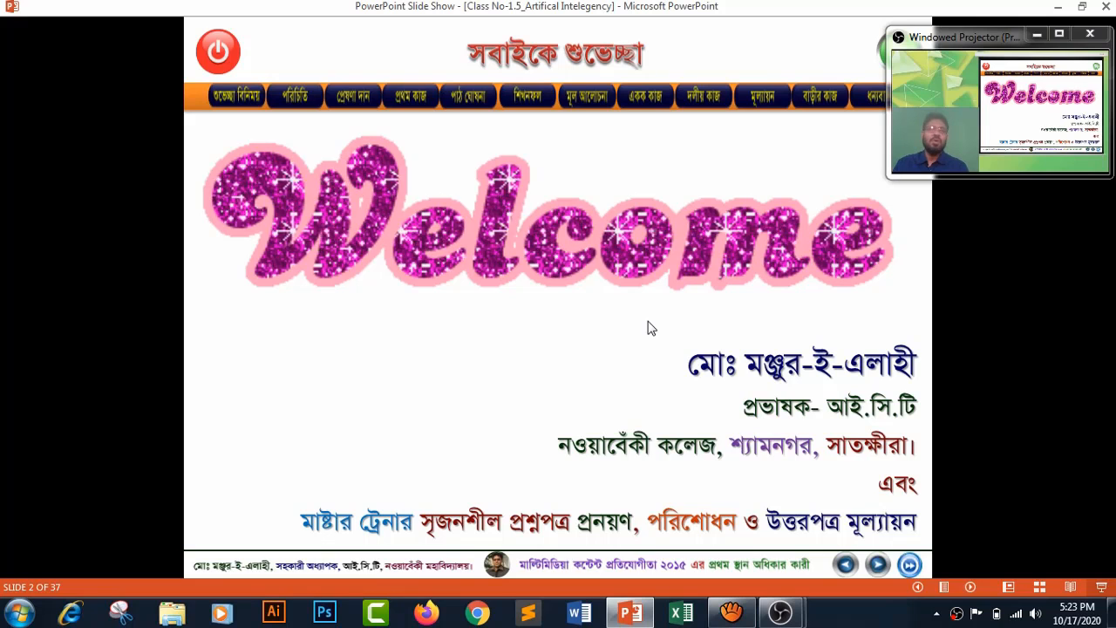
click(648, 322)
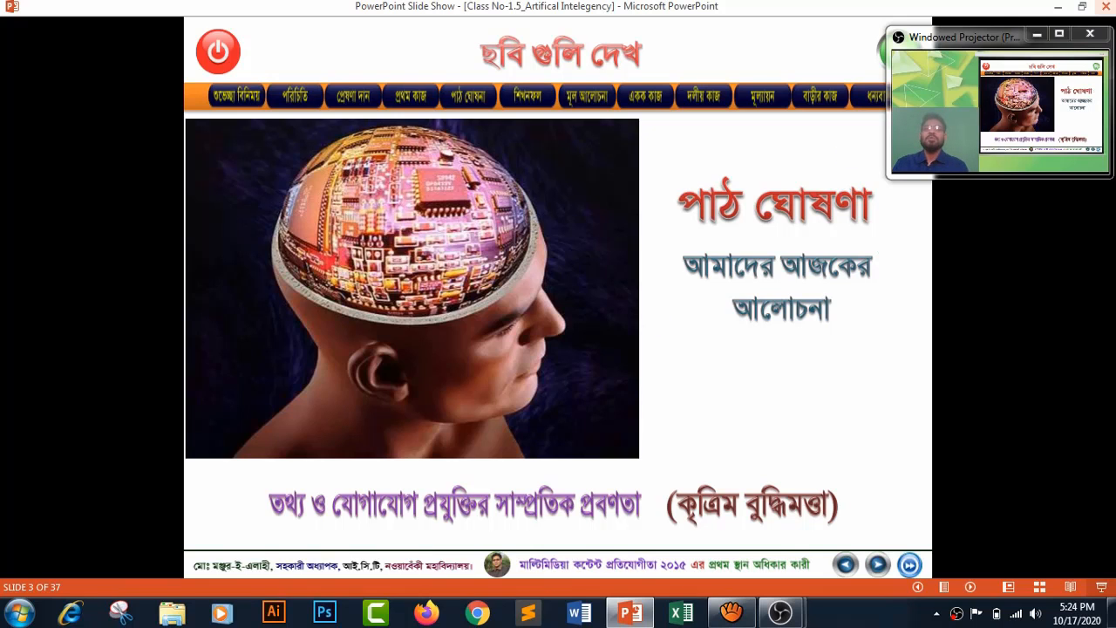
mouse_move(997, 46)
mouse_down()
mouse_move(965, 45)
mouse_move(996, 47)
mouse_up()
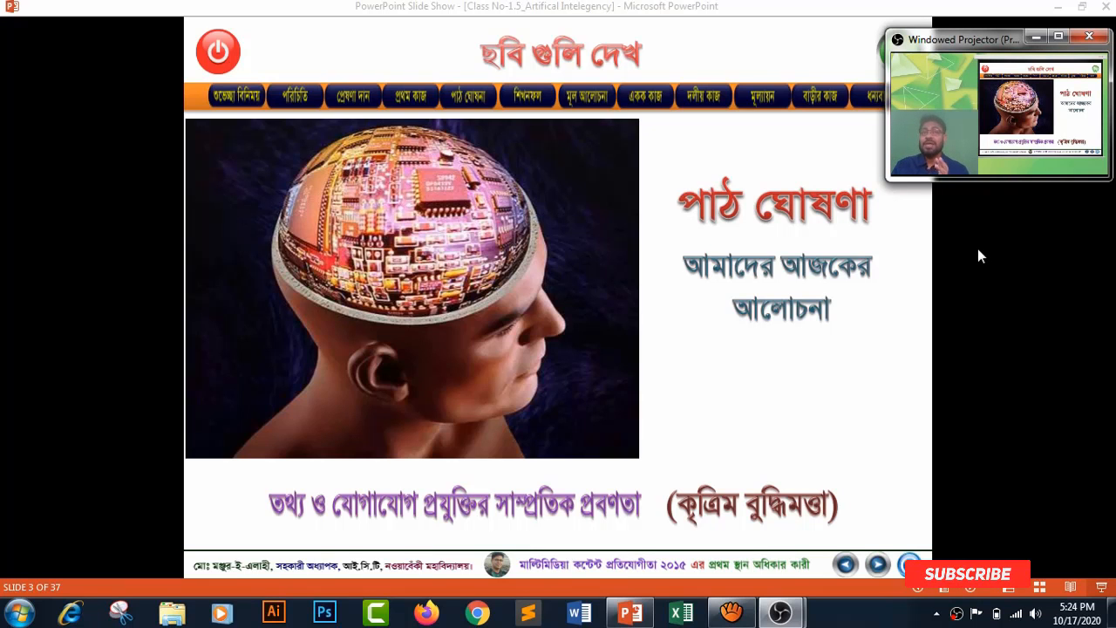
- Switch back to the main OBS Studio window and stop the recording
mouse_move(783, 619)
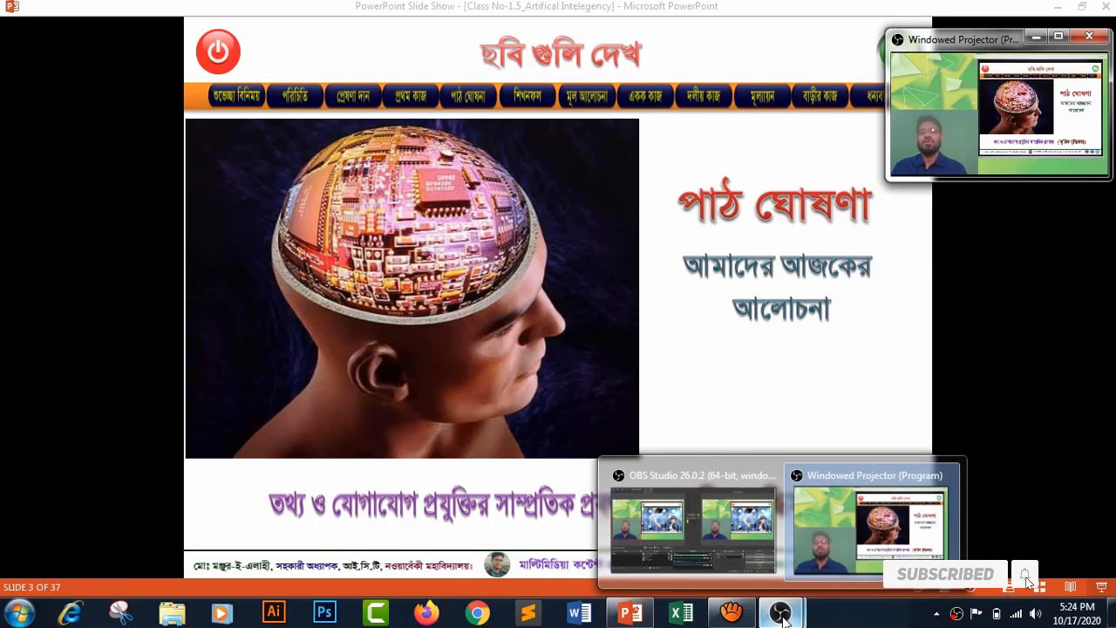
click(693, 523)
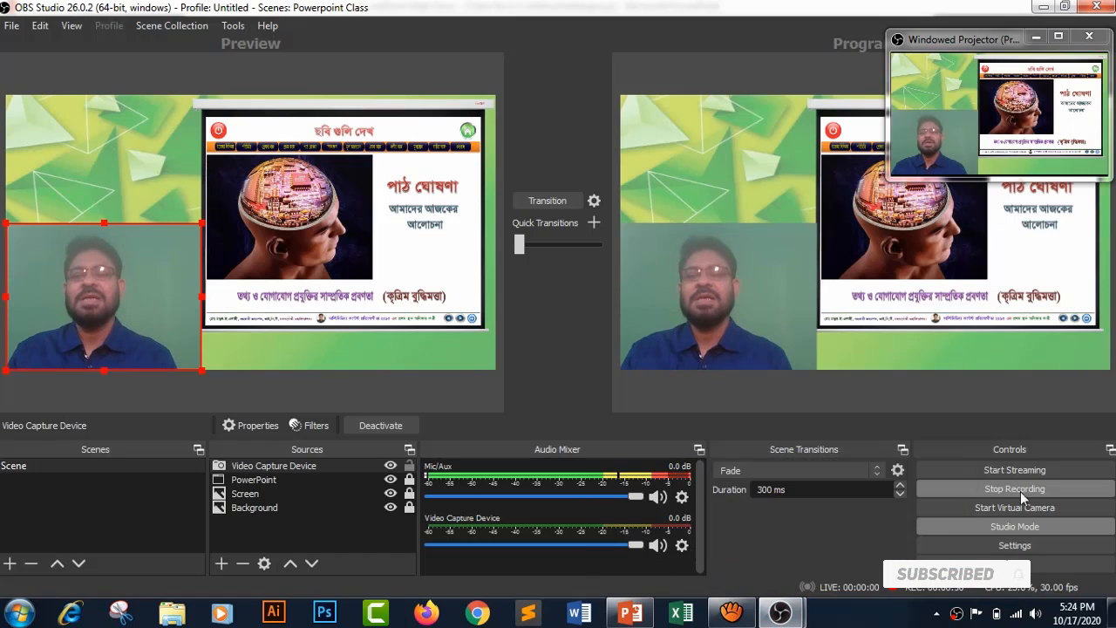
click(997, 492)
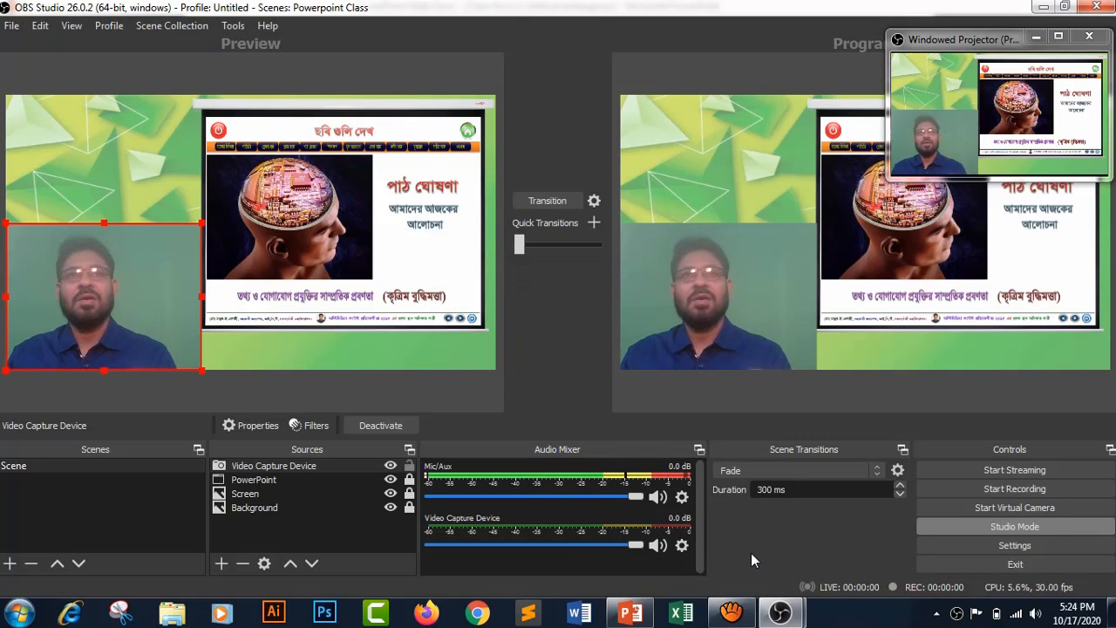
- Minimize OBS Studio and the slide show, and open the Videos library in Windows Explorer
click(1043, 7)
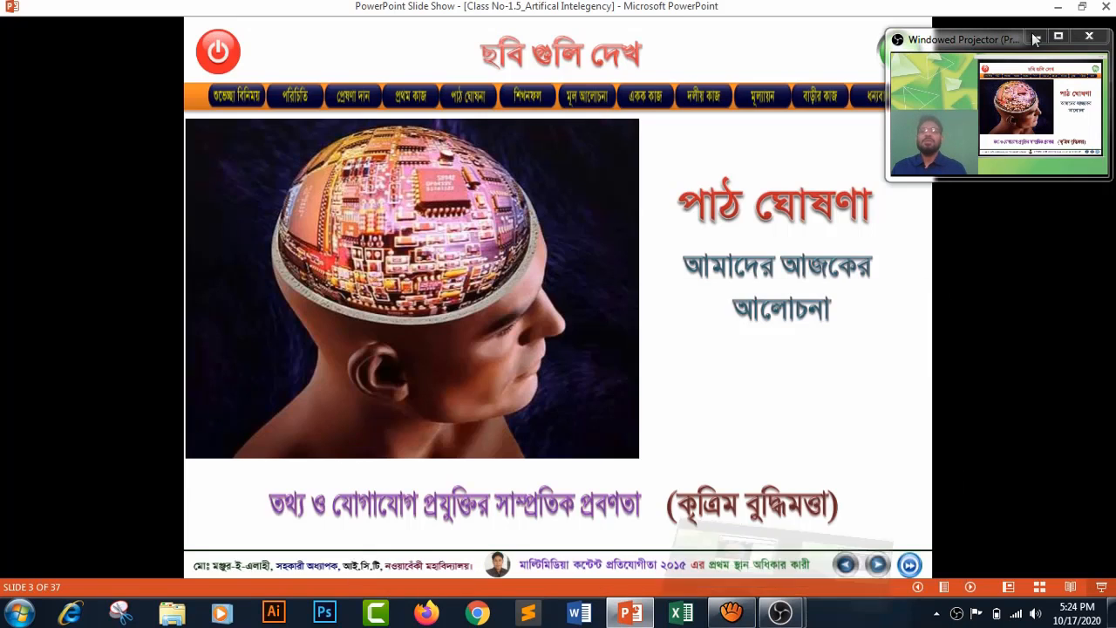
click(1058, 6)
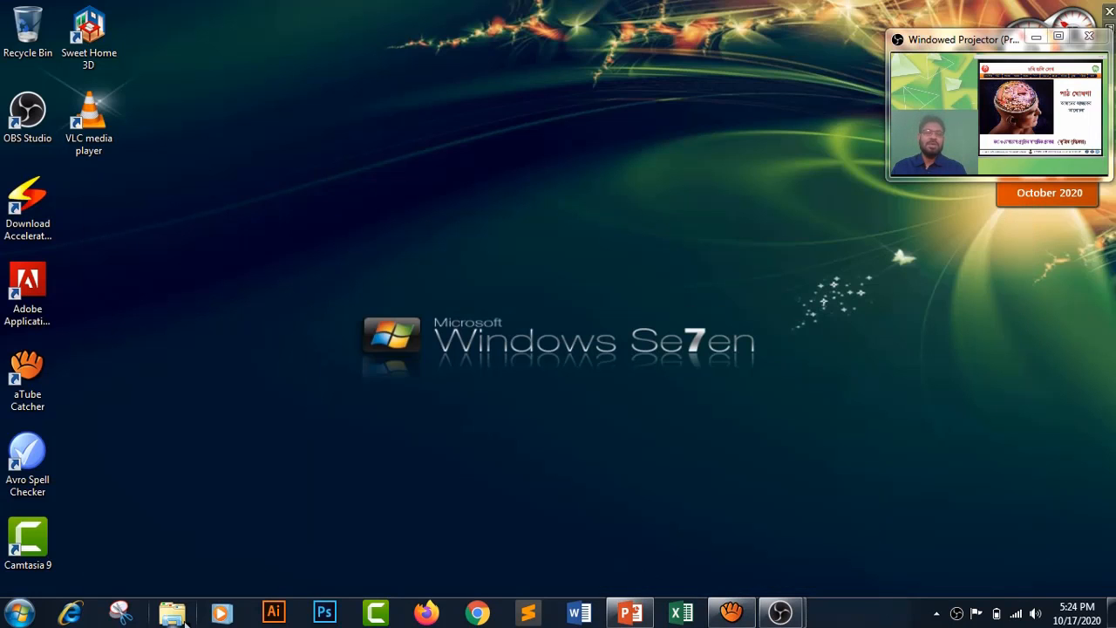
click(171, 612)
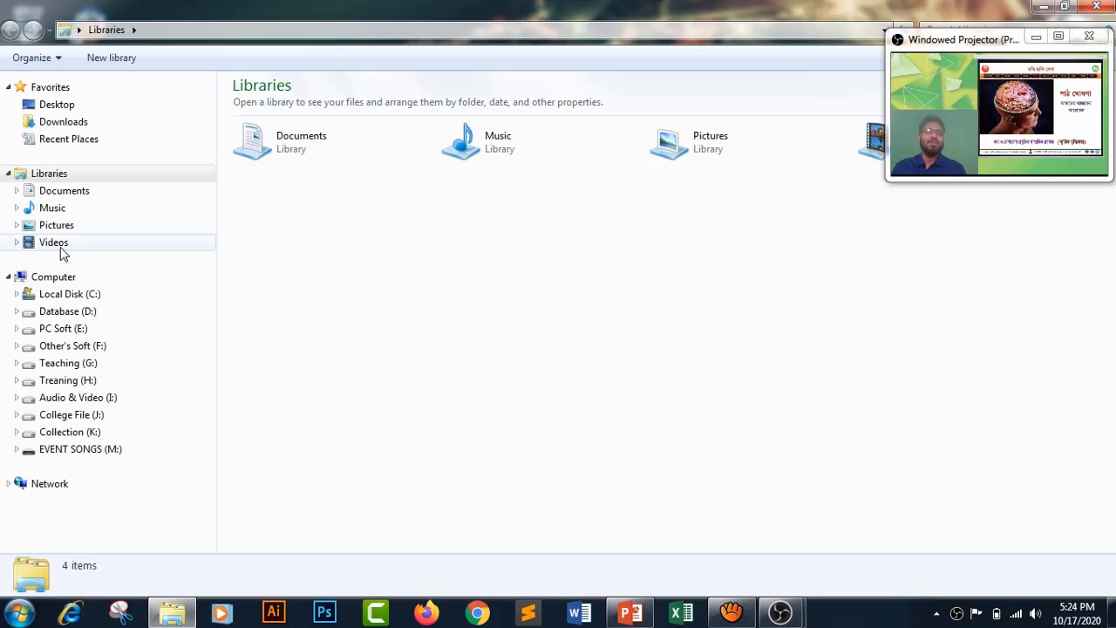
click(61, 246)
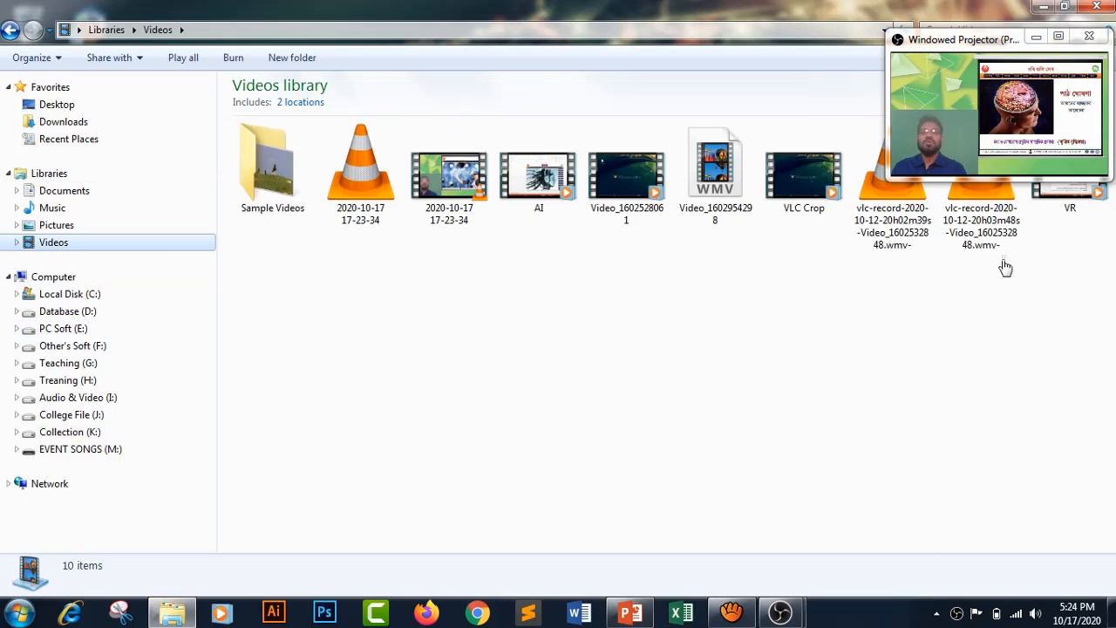
drag(992, 56, 956, 401)
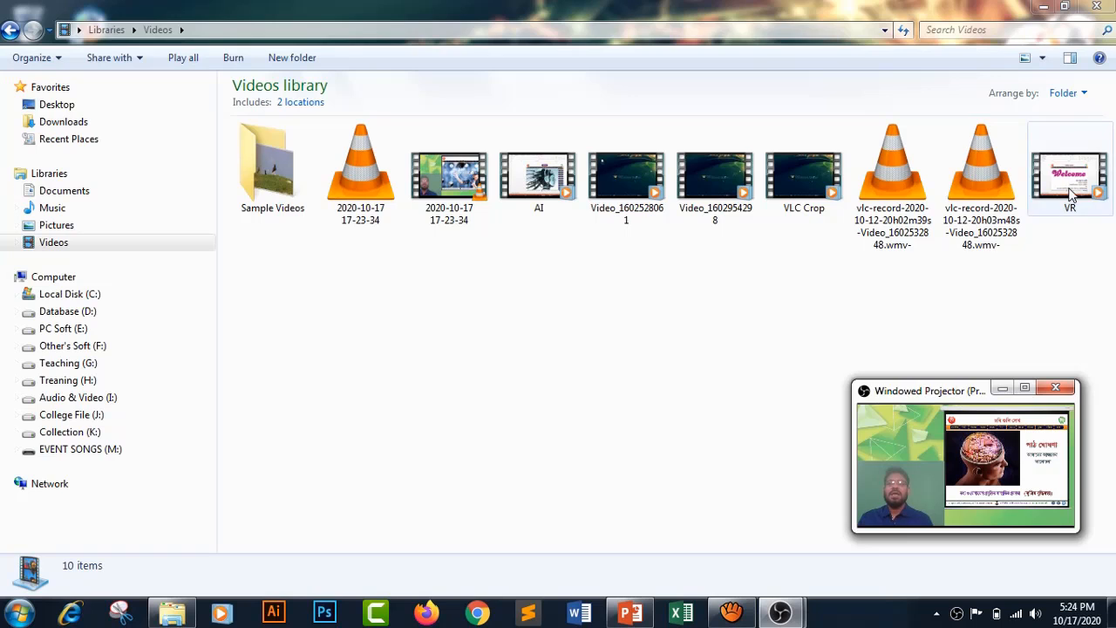
click(458, 188)
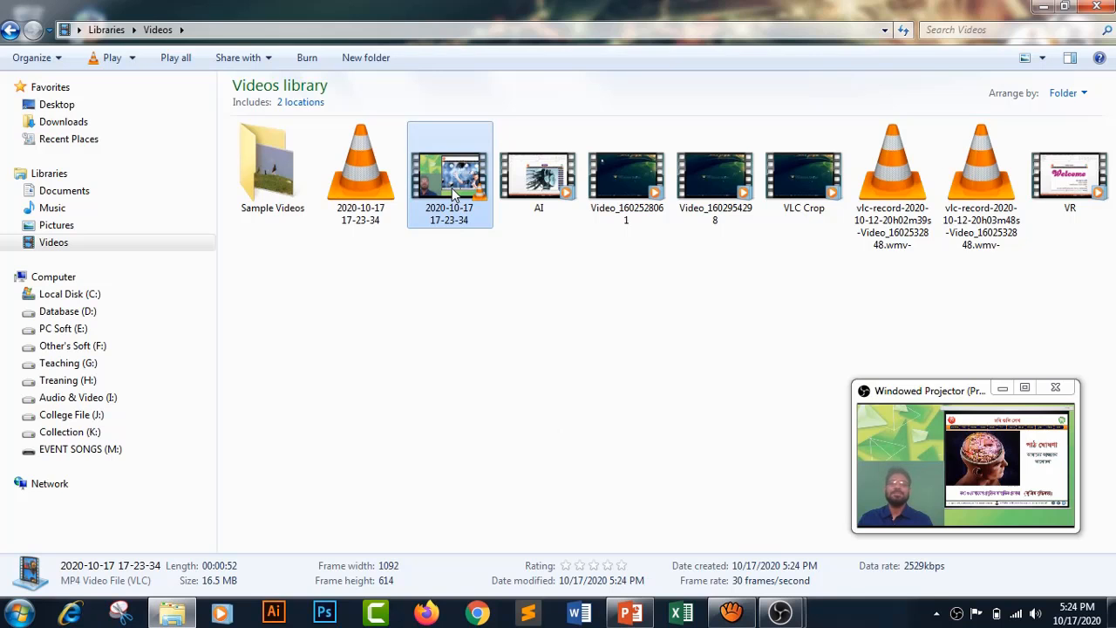
double_click(453, 193)
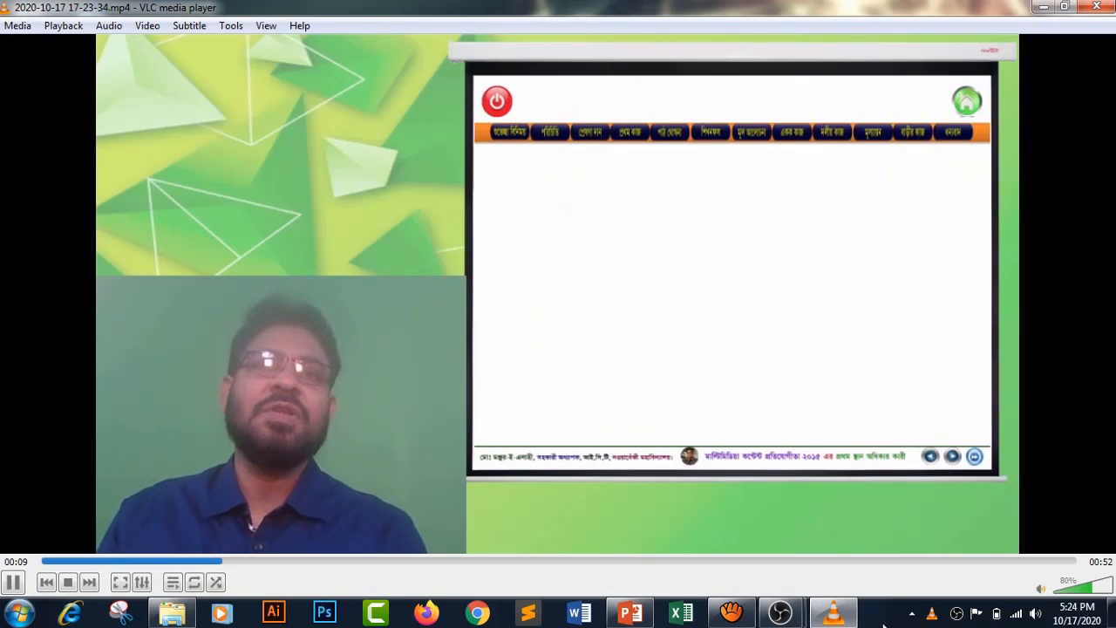